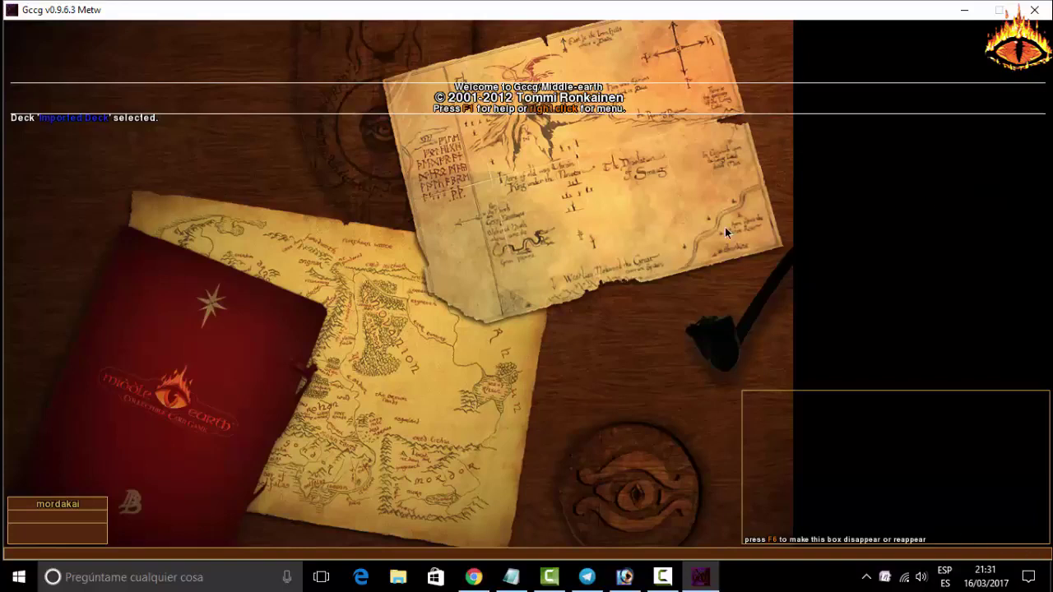
Close the game and open the Metw folder inside SATM Internet > metw > graphics in File Explorer
key(alt+F4)
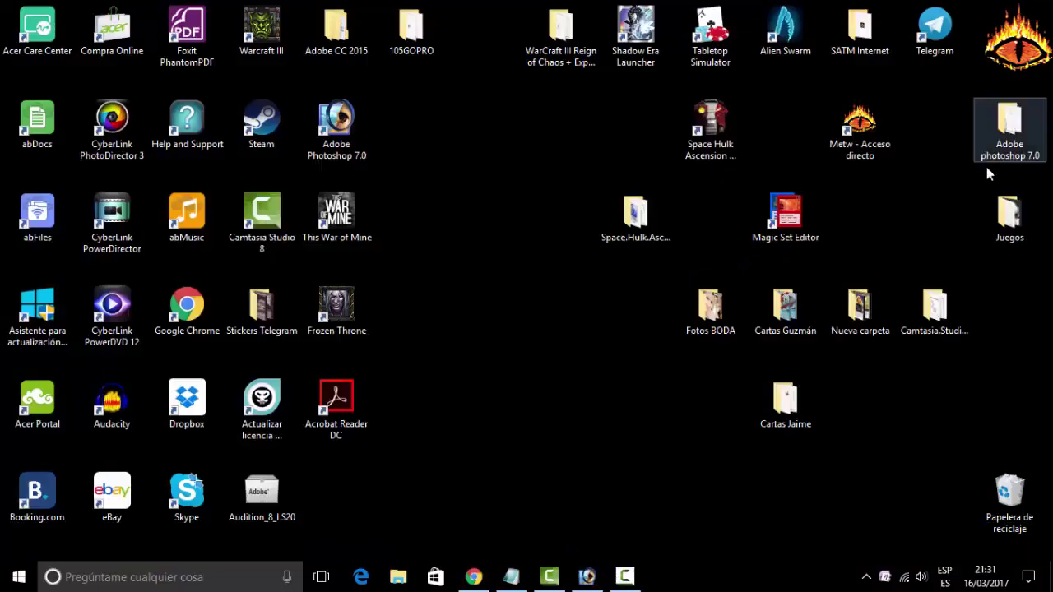
double_click(859, 29)
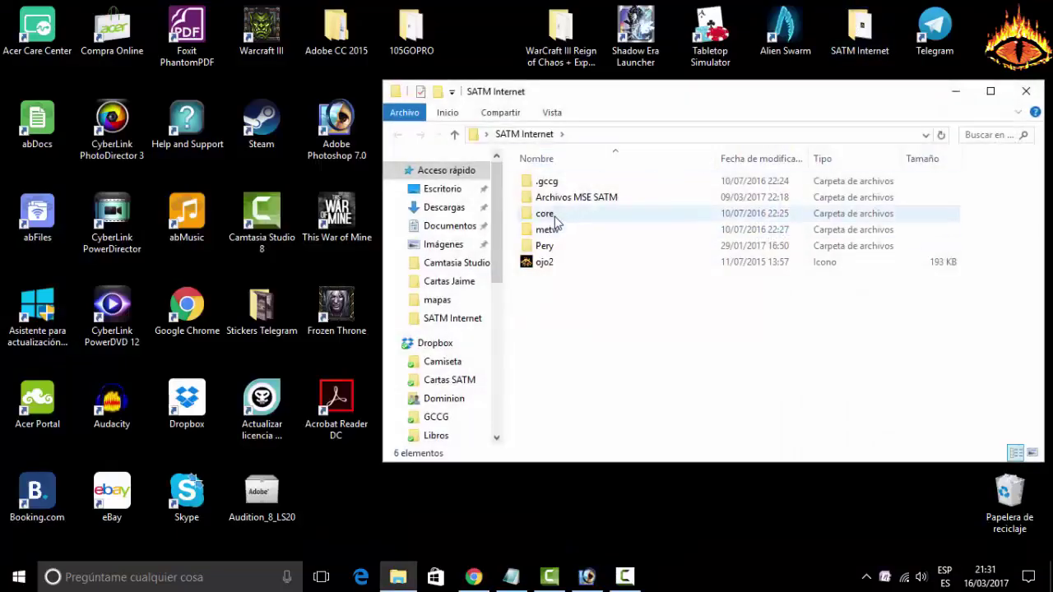
click(554, 215)
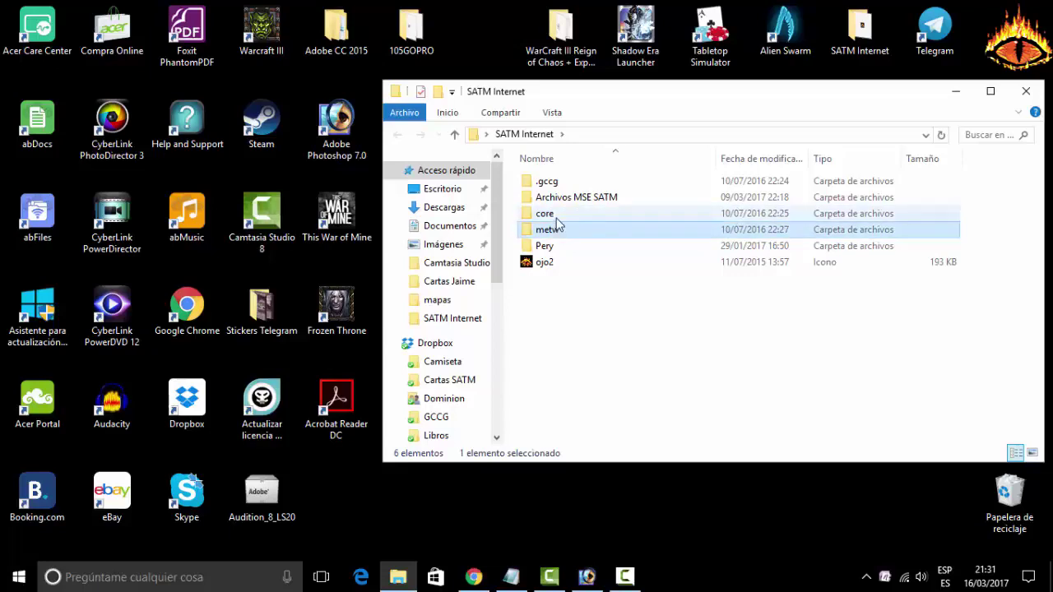
click(553, 230)
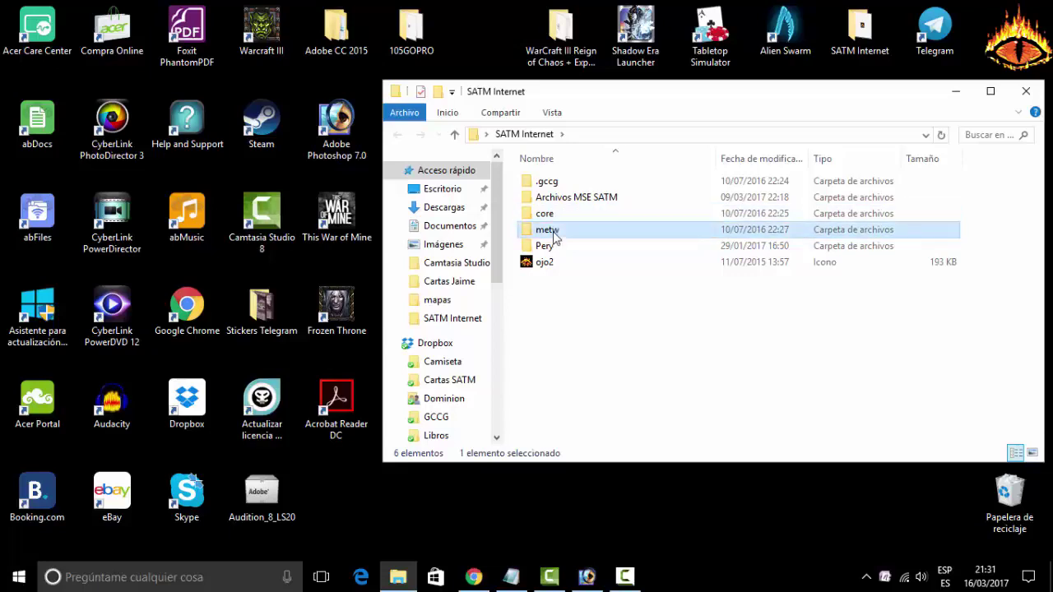
double_click(555, 232)
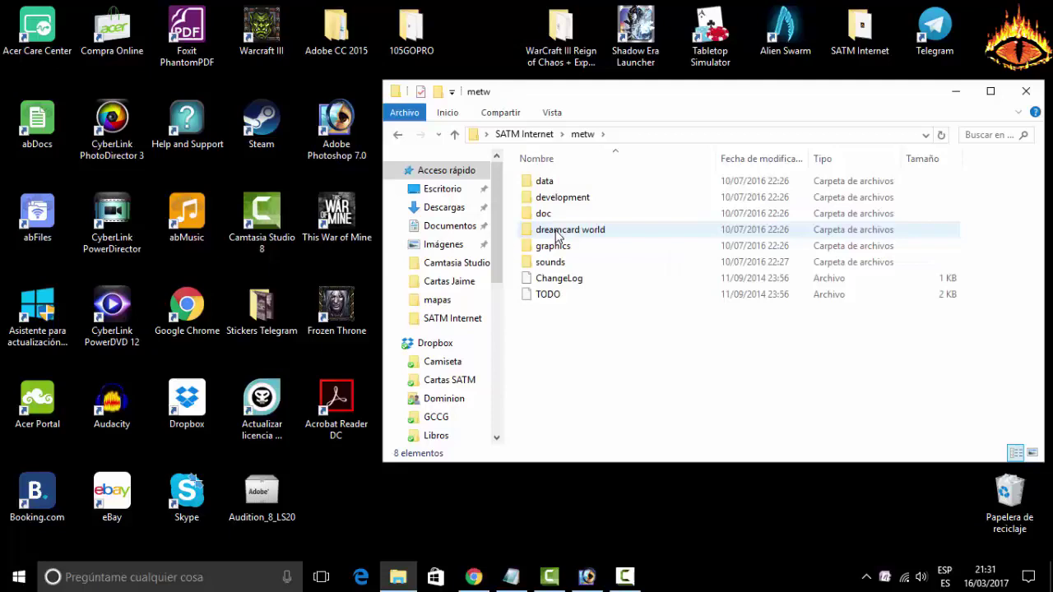
double_click(566, 248)
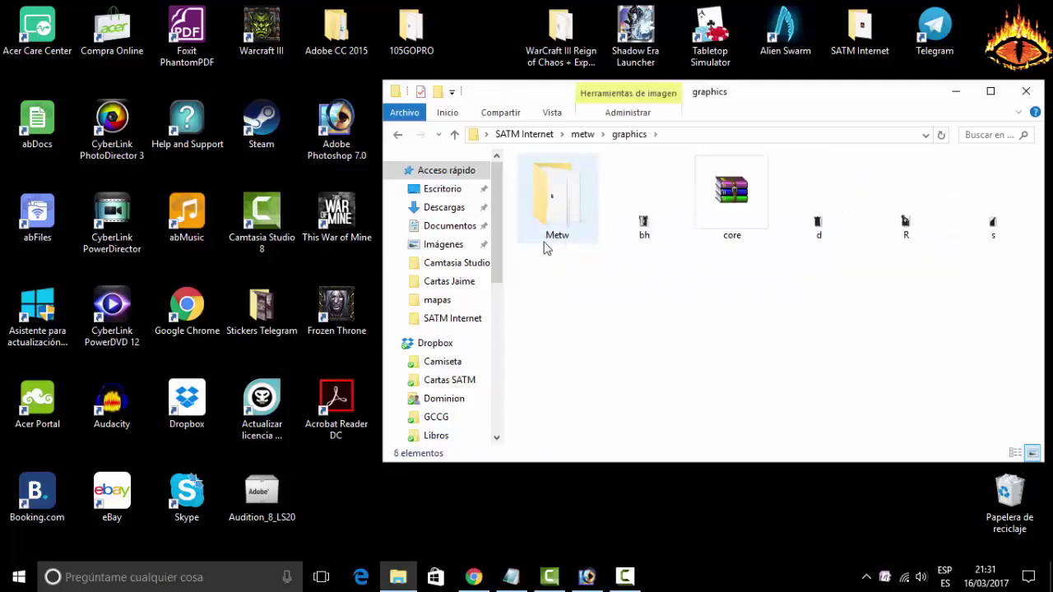
double_click(559, 211)
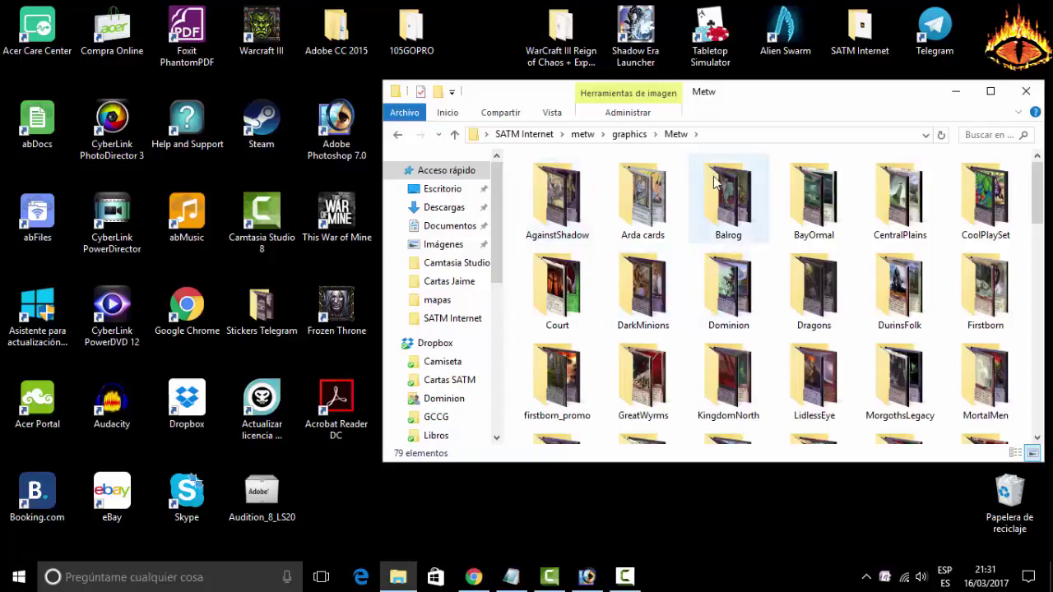
Locate the background image in the Metw folder and preview the playmat image
scroll(645, 286, down, 2)
scroll(644, 287, down, 2)
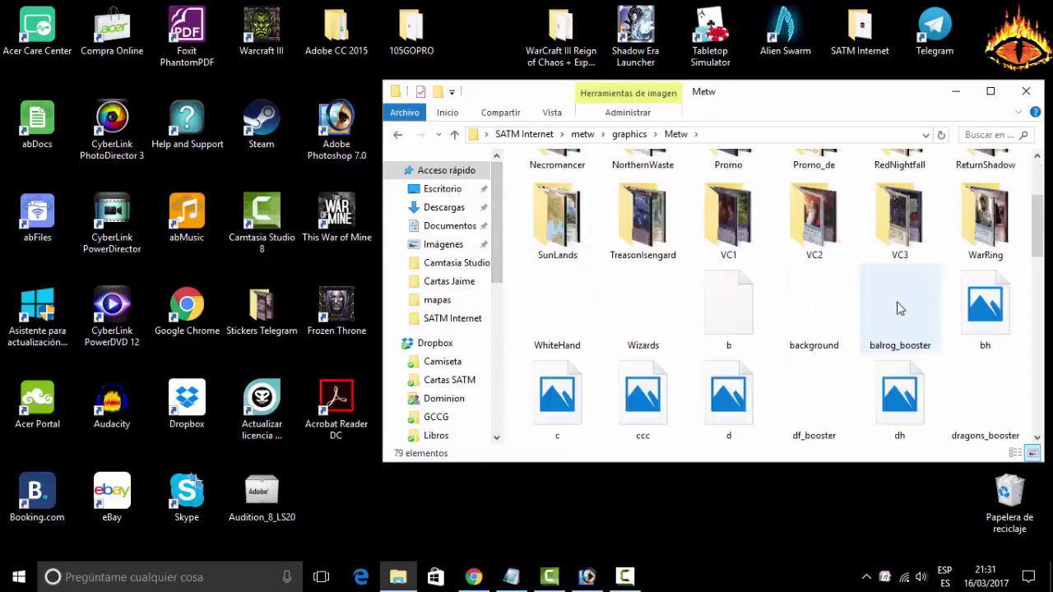
click(825, 317)
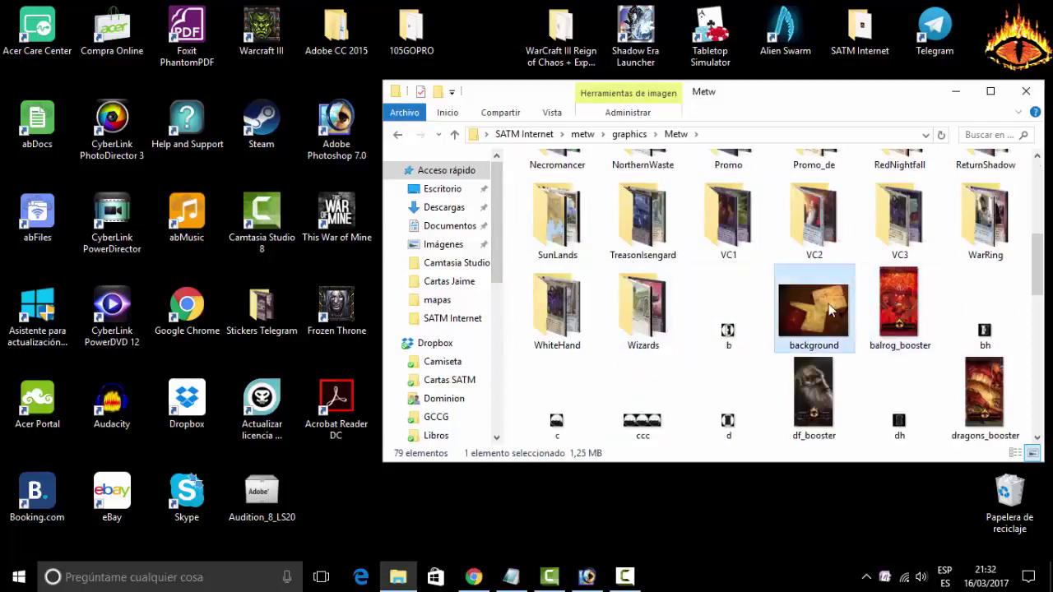
scroll(834, 343, down, 2)
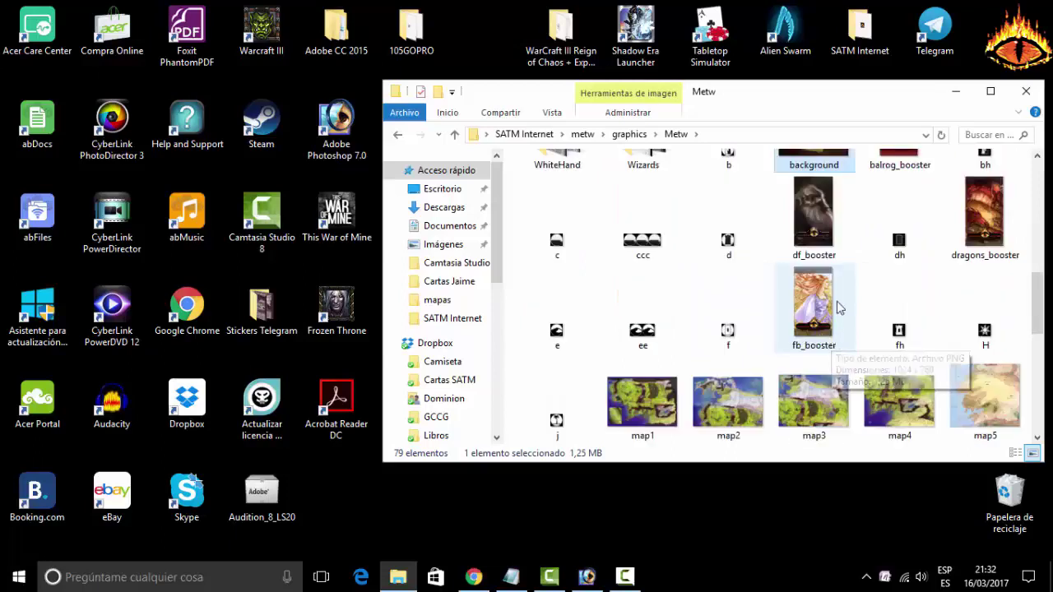
scroll(834, 344, down, 4)
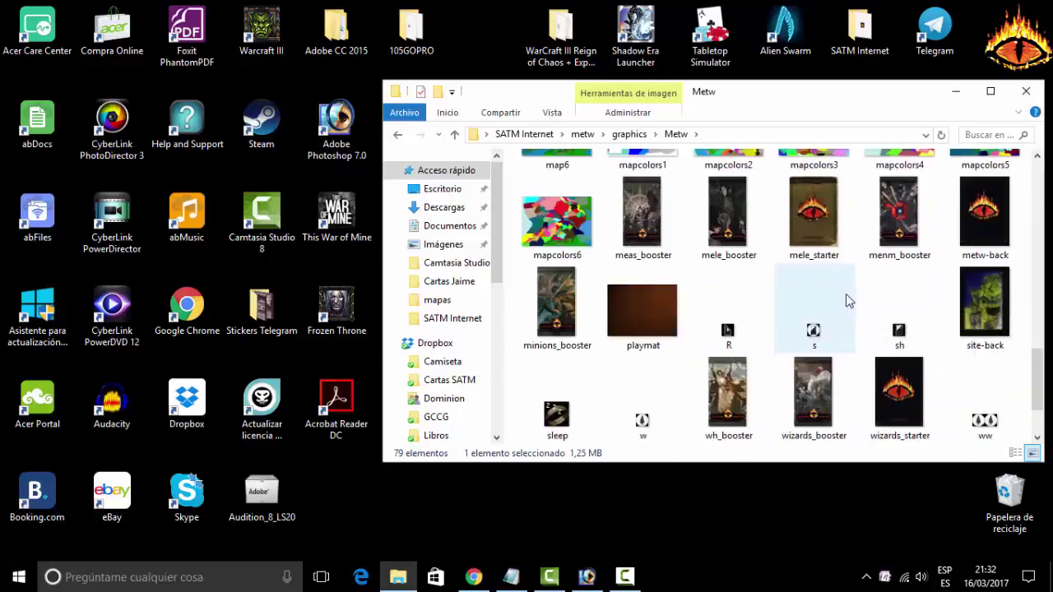
double_click(646, 319)
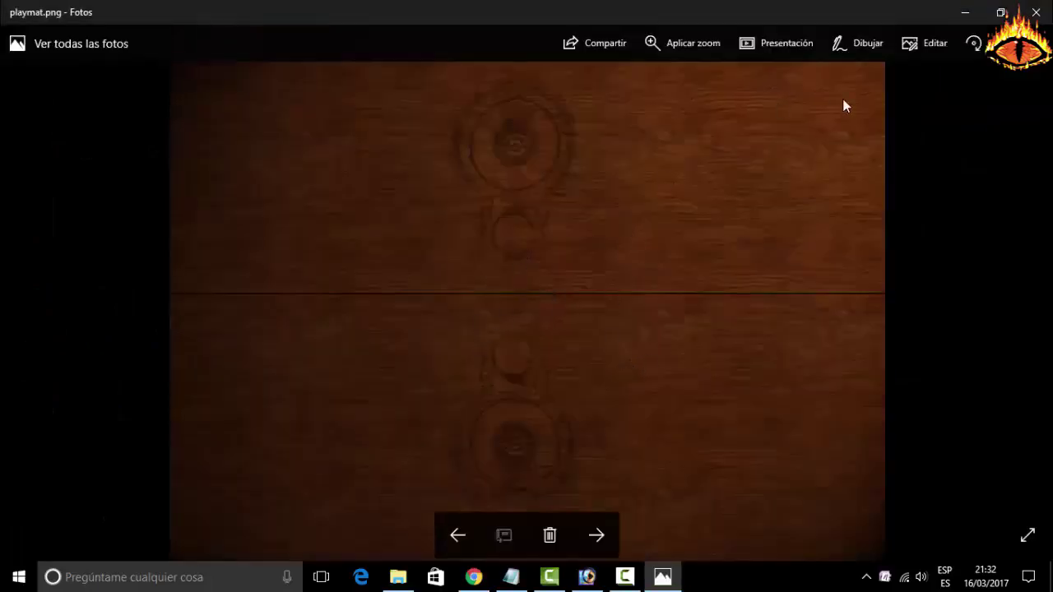
click(1036, 11)
View the background image from the Metw folder at full size and close the preview
scroll(806, 319, up, 5)
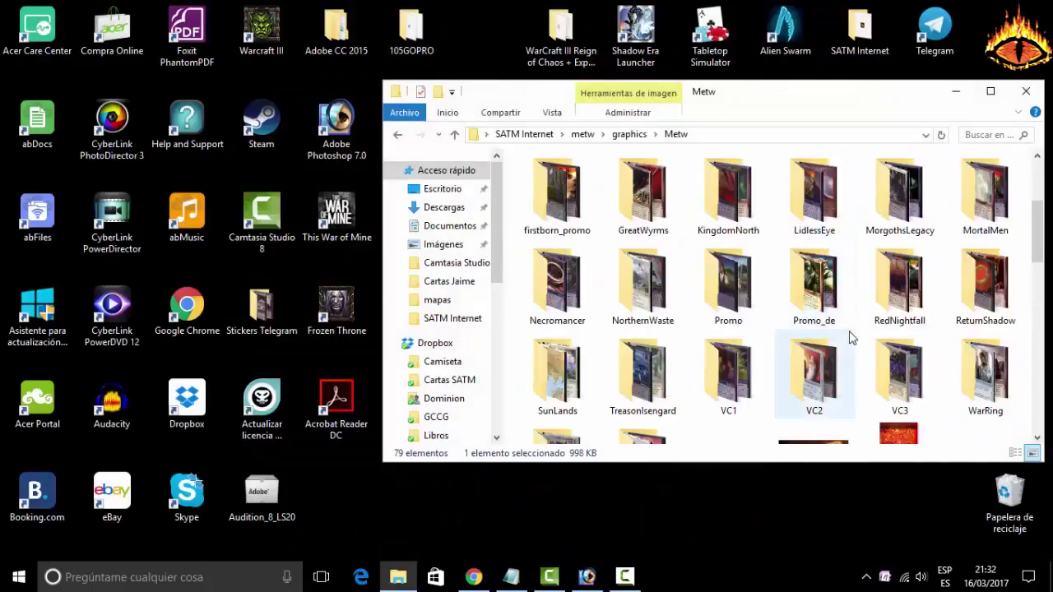
scroll(823, 329, down, 2)
double_click(813, 311)
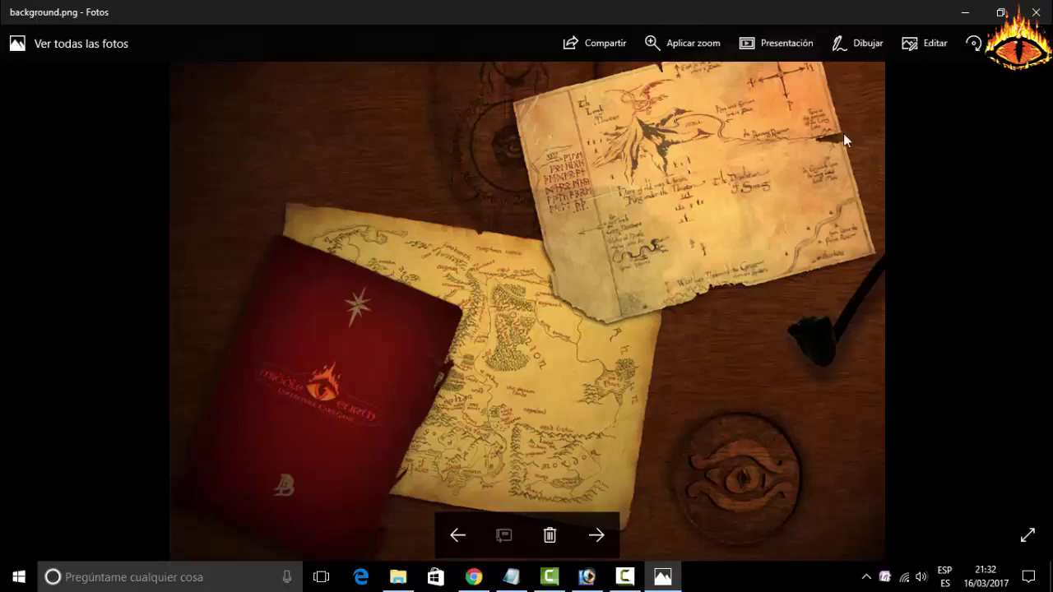
click(1037, 17)
View the playmat image in the Metw folder at full size again and close the preview
scroll(882, 397, down, 5)
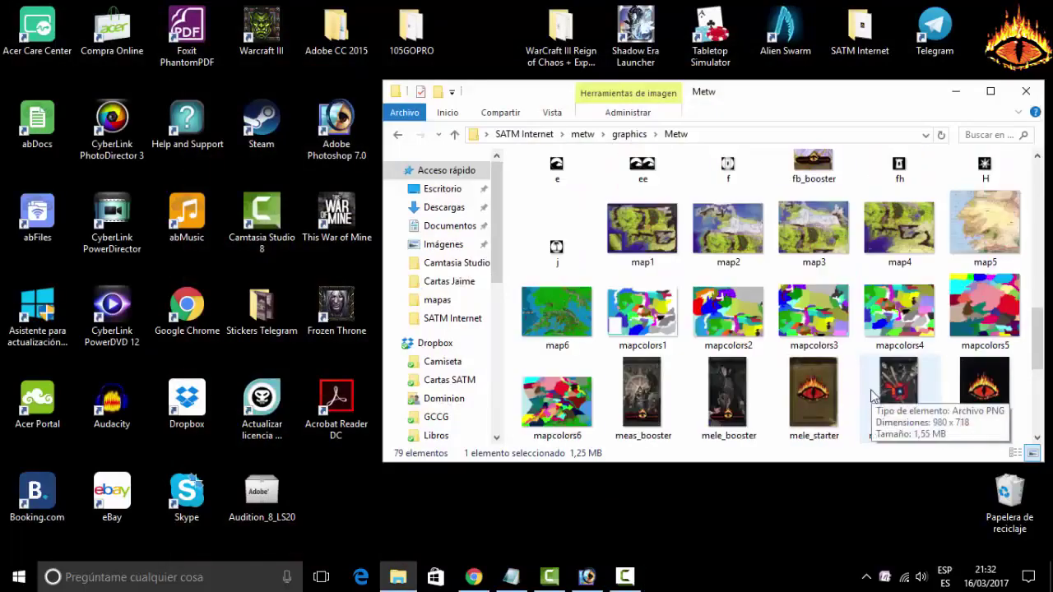
click(648, 314)
double_click(649, 312)
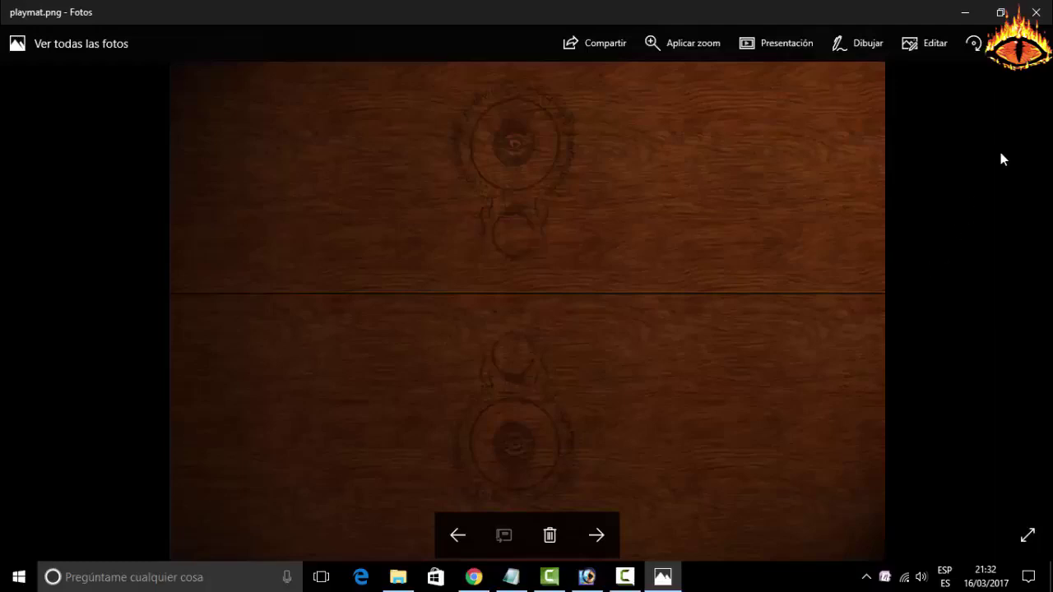
click(1036, 12)
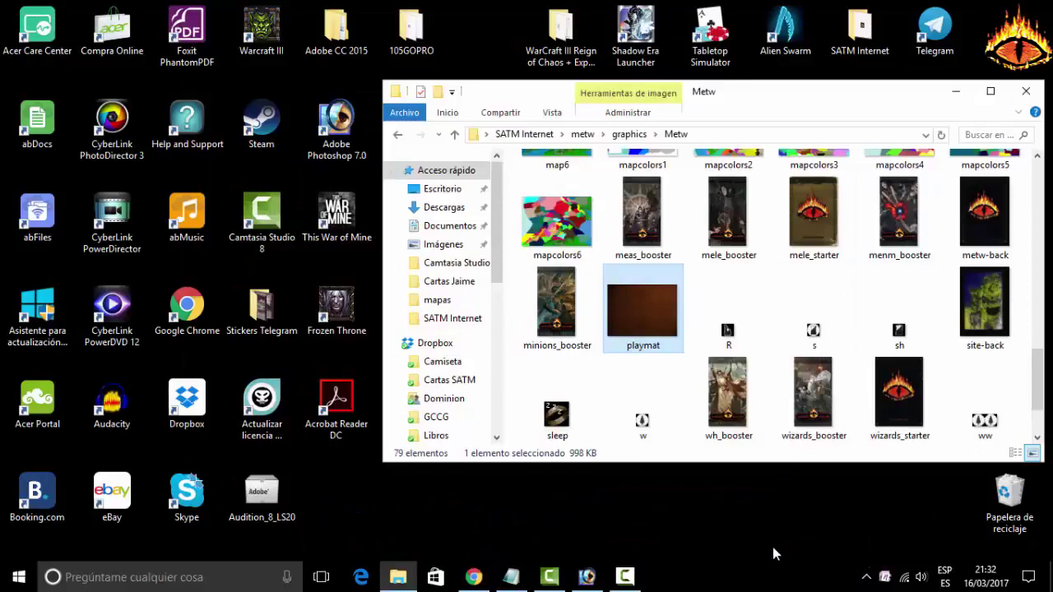
Open the playmat image from the Metw folder in Photoshop and move its window clear of the toolbox
click(594, 571)
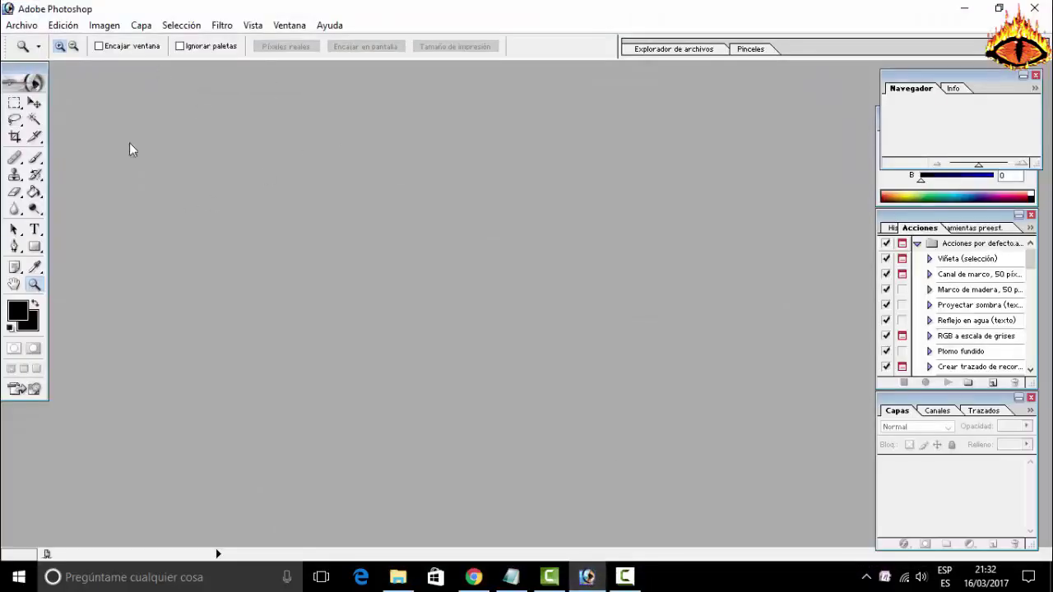
click(398, 576)
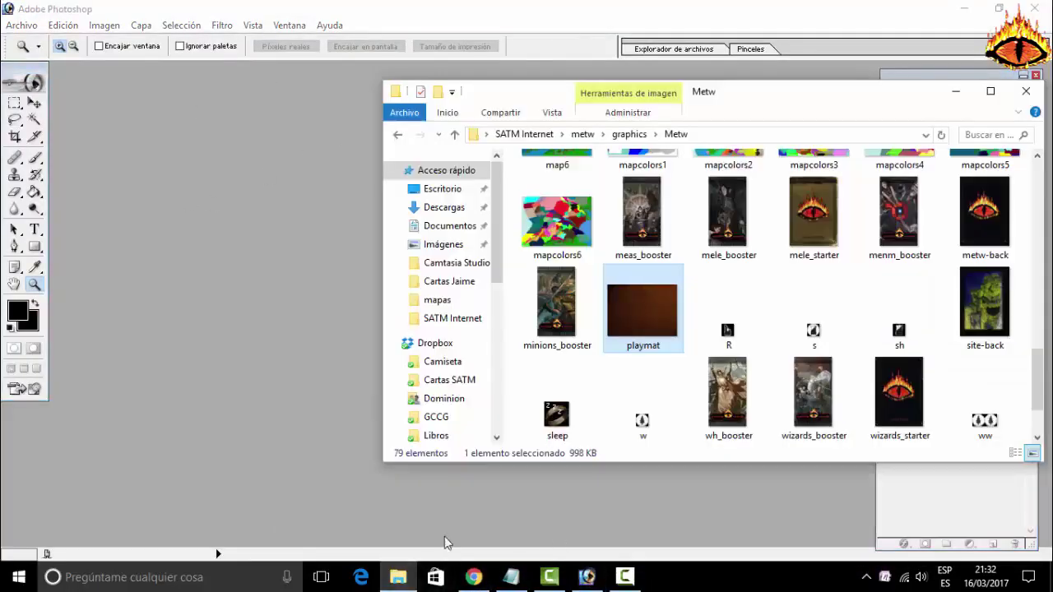
double_click(652, 309)
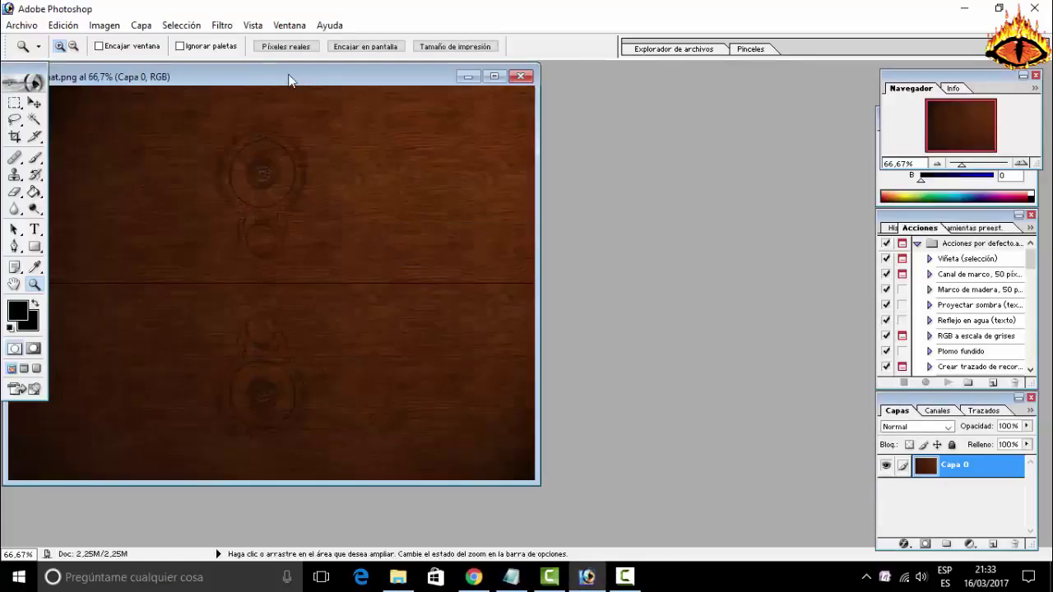
drag(289, 79, 350, 84)
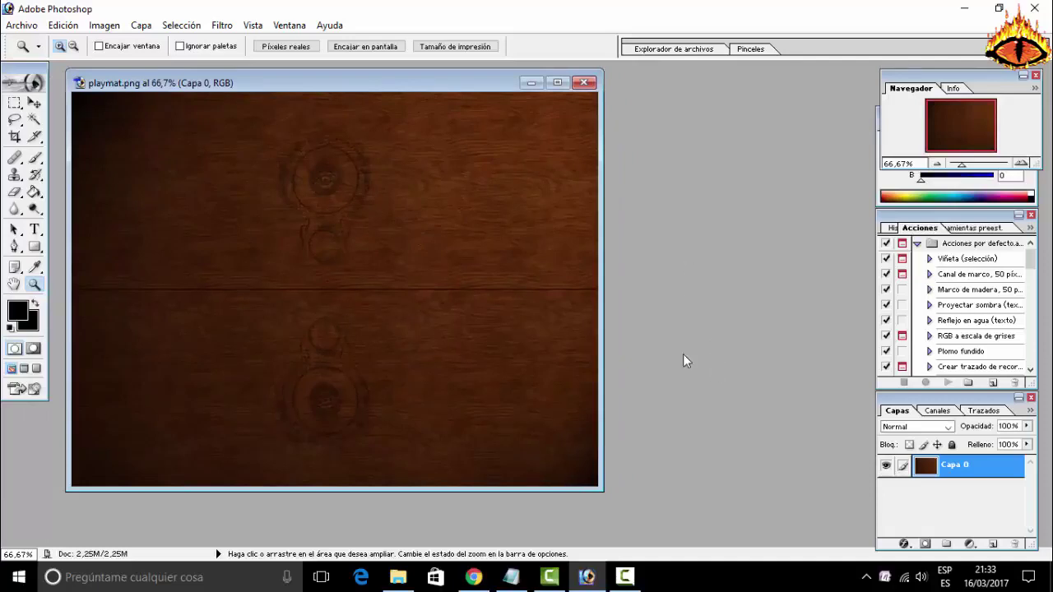
Open the canvas size settings for playmat.png and switch the width and height units to pixels
click(105, 25)
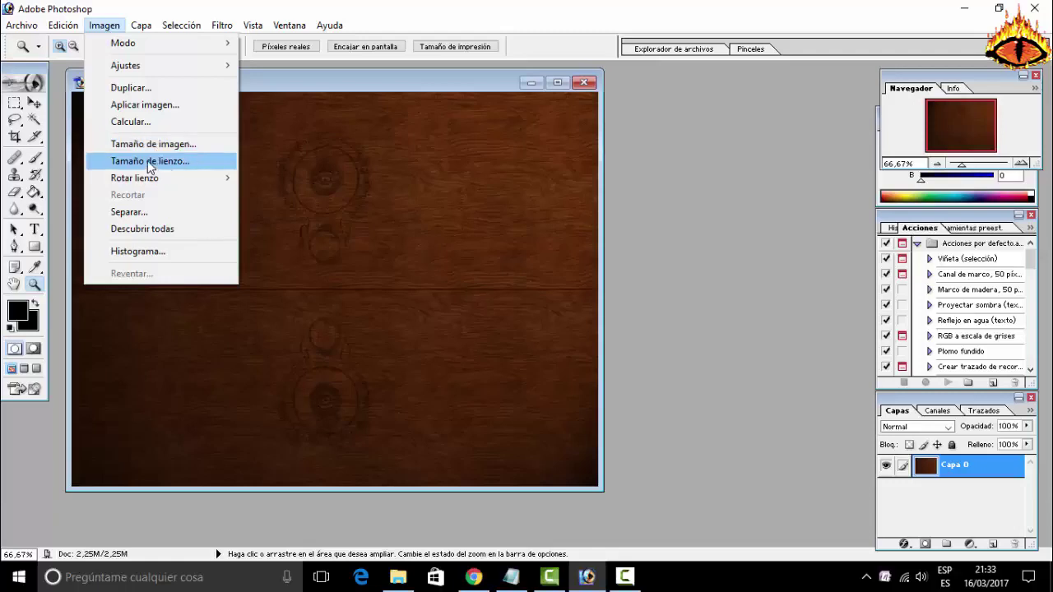
click(147, 160)
click(774, 240)
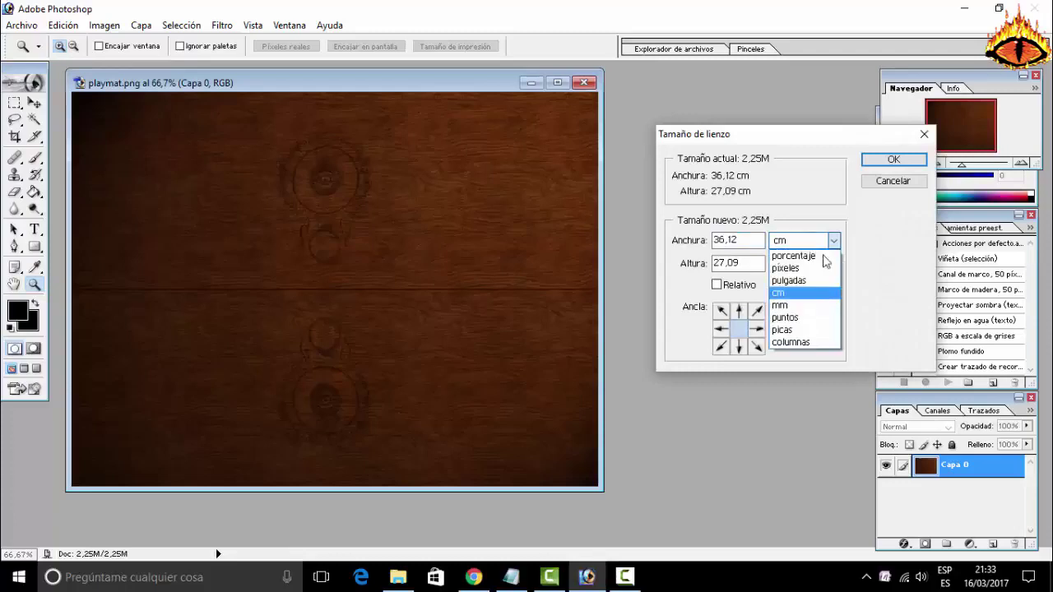
click(831, 268)
click(836, 265)
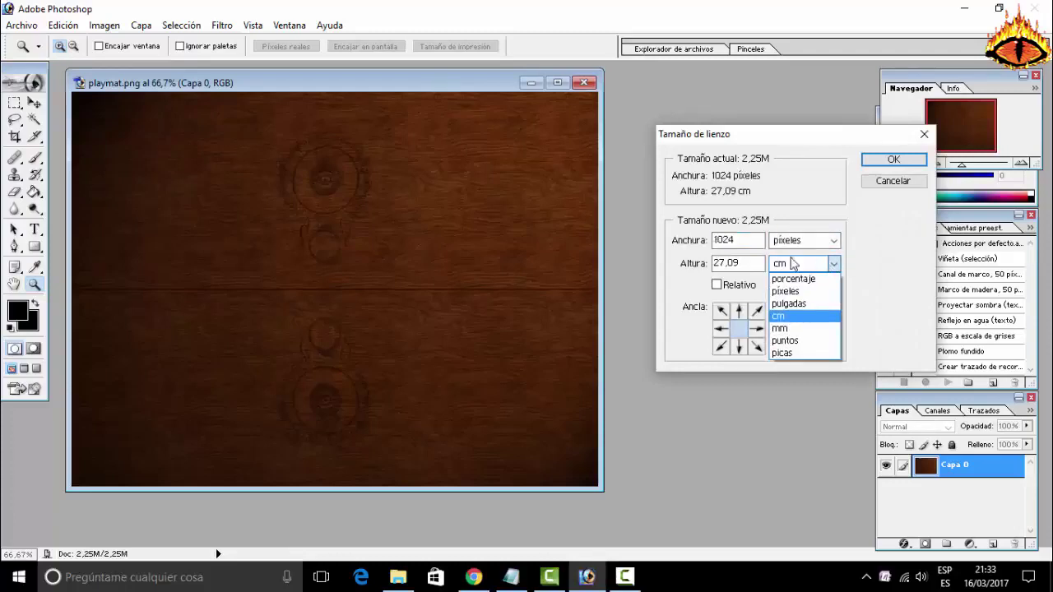
click(814, 291)
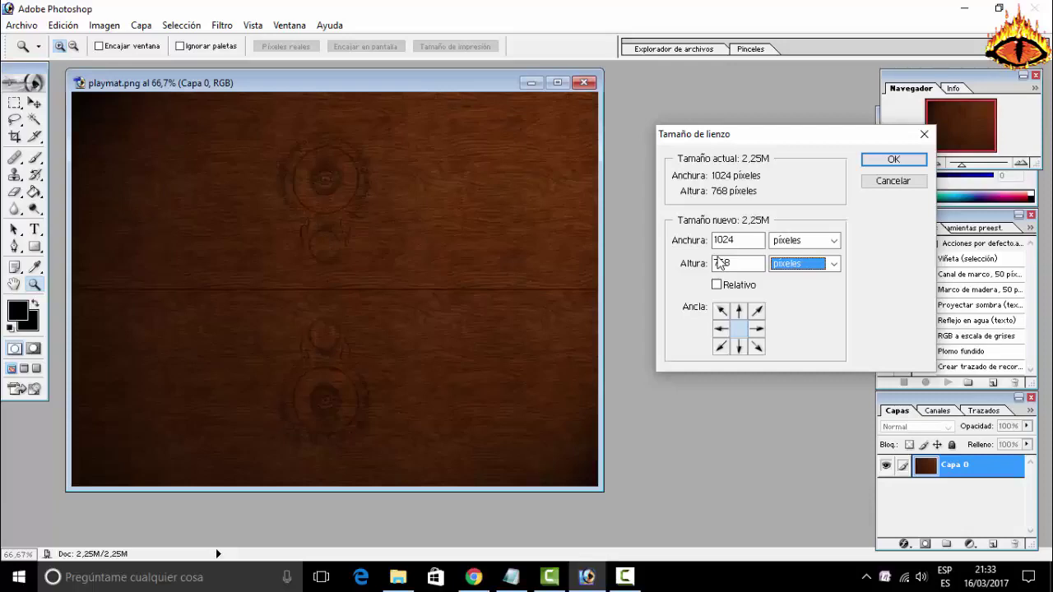
Set the canvas width to 1360 pixels and apply the new canvas size
double_click(744, 240)
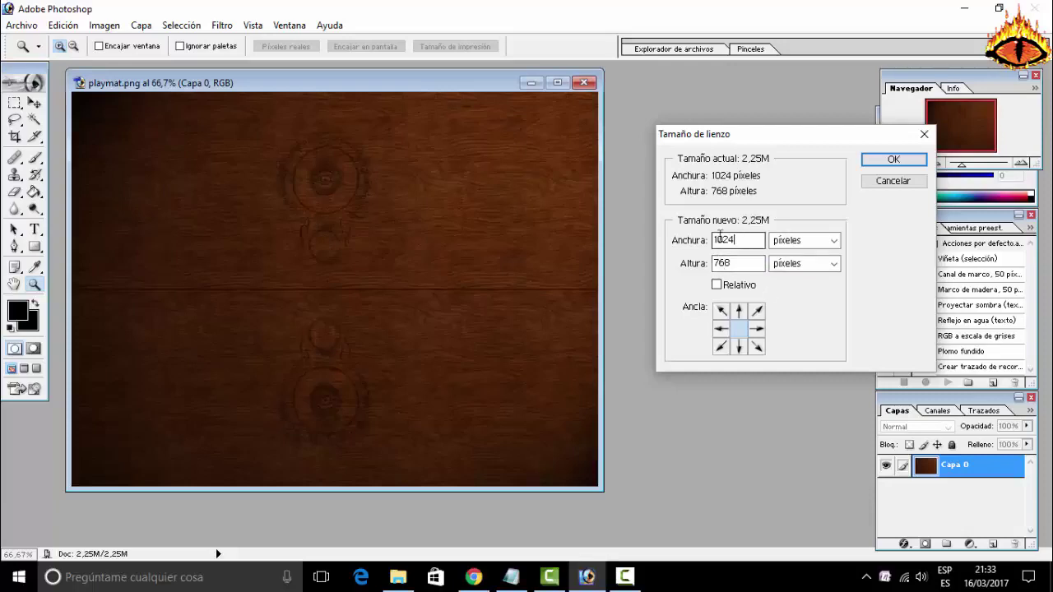
key(End)
key(Num_Lock)
key(BackSpace)
key(BackSpace)
key(BackSpace)
text(360)
key(Tab)
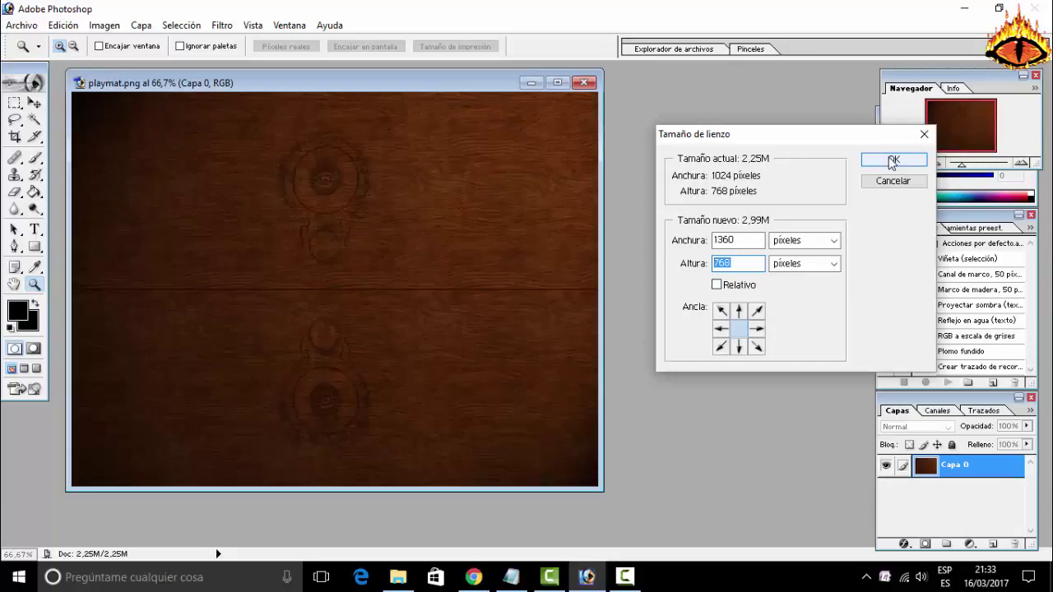
click(892, 161)
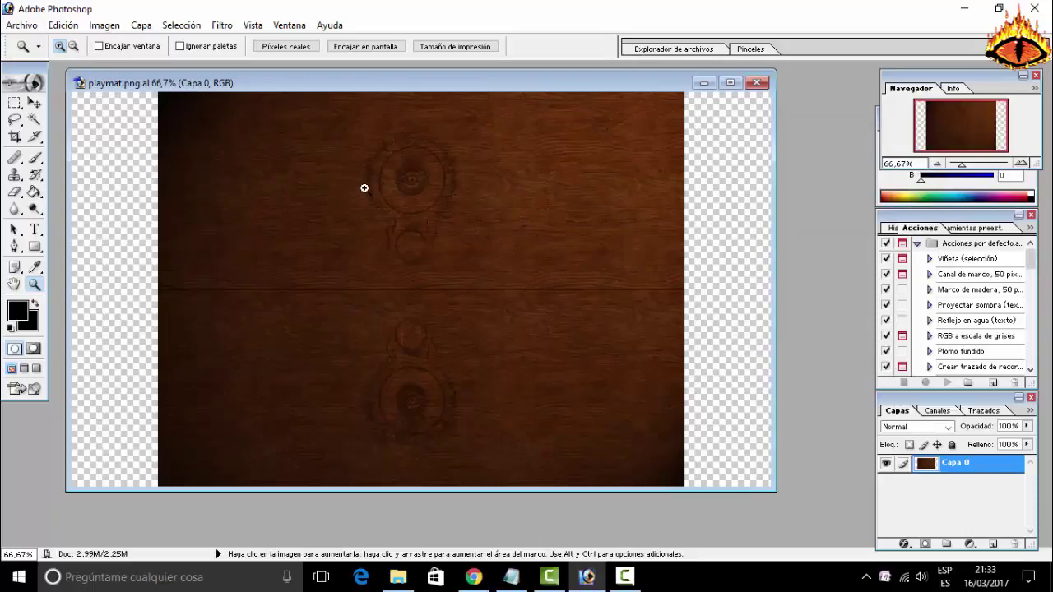
Move the wood layer flush with the left edge of the canvas using Free Transform
click(59, 30)
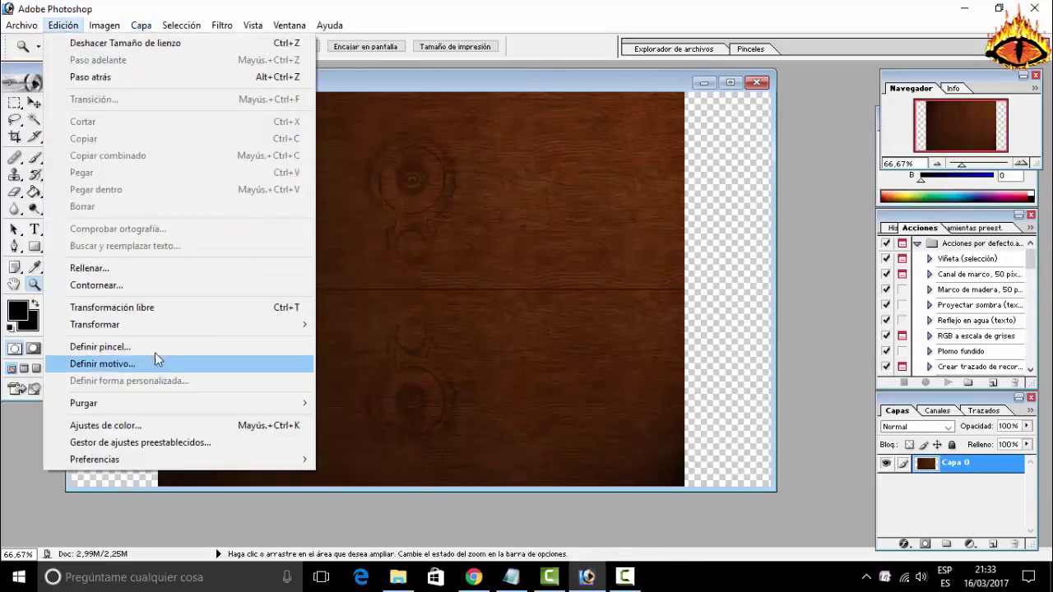
click(156, 308)
drag(390, 237, 317, 235)
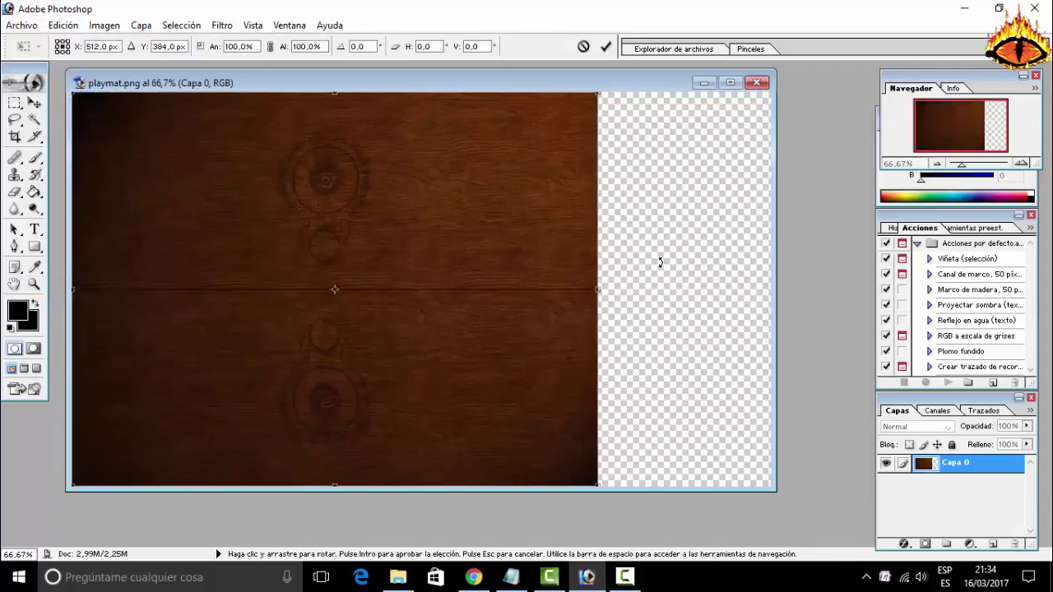
click(606, 46)
key(z)
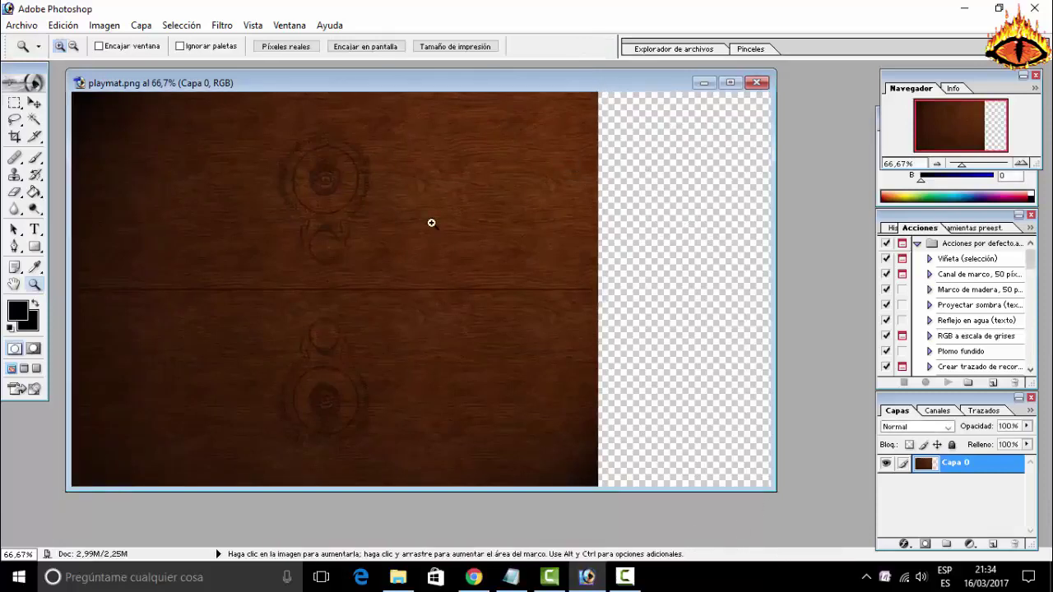
Stretch the wood layer horizontally to the canvas's right edge with Free Transform and apply it
click(62, 25)
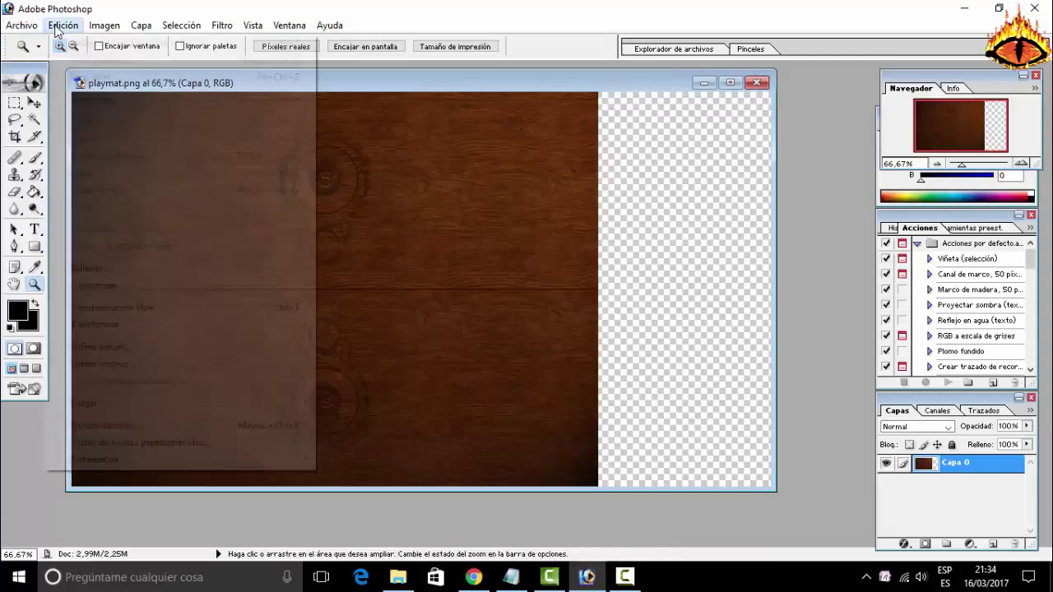
click(254, 307)
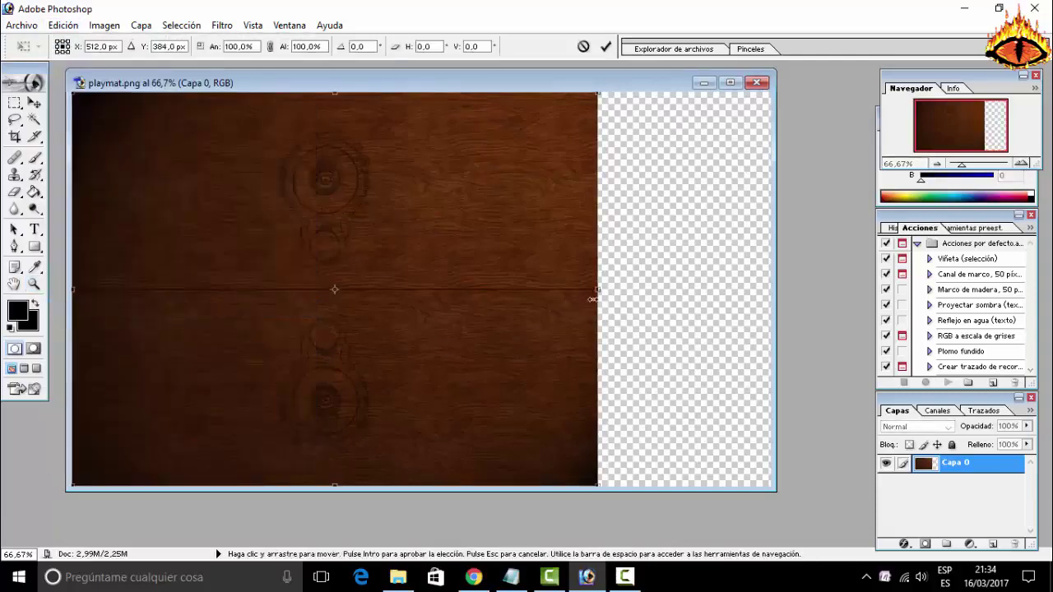
drag(599, 290, 771, 289)
click(605, 46)
key(z)
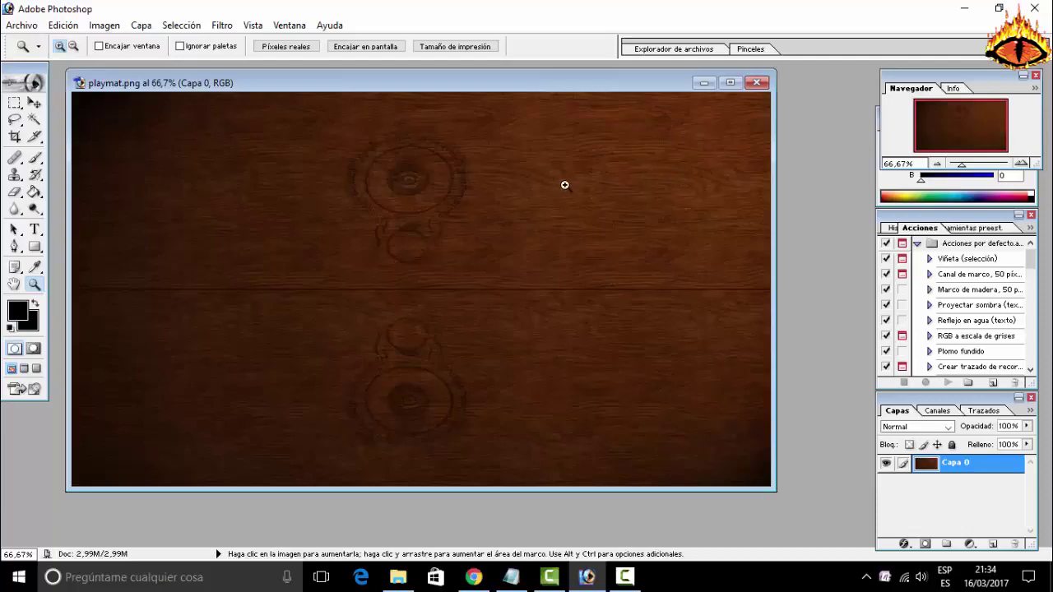
key(ctrl)
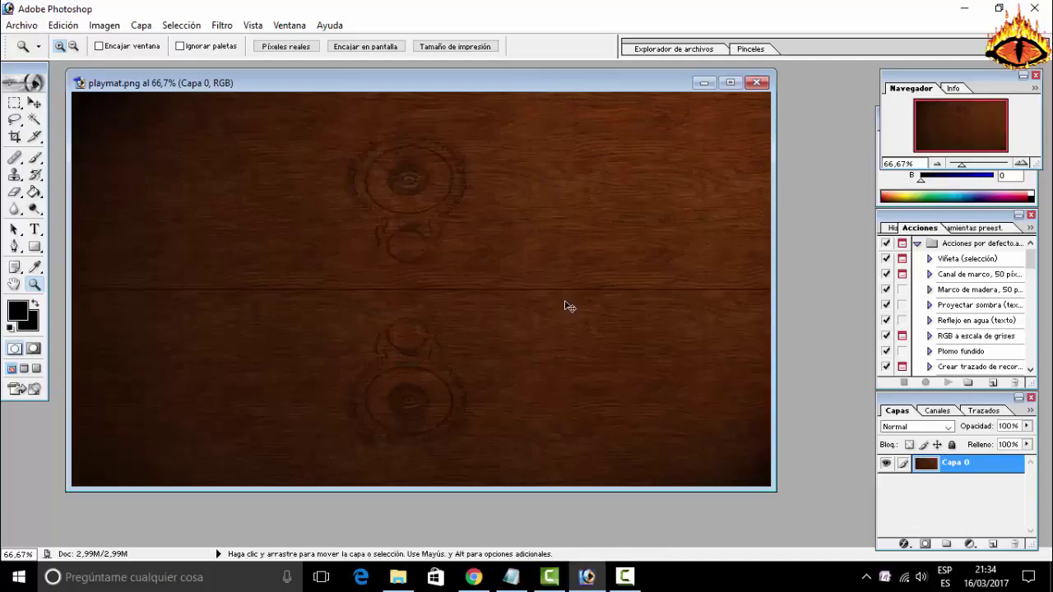
Undo the wood layer's horizontal stretch and draw a 1 px vertical black line down the wood's right edge with the Line tool
drag(566, 303, 484, 304)
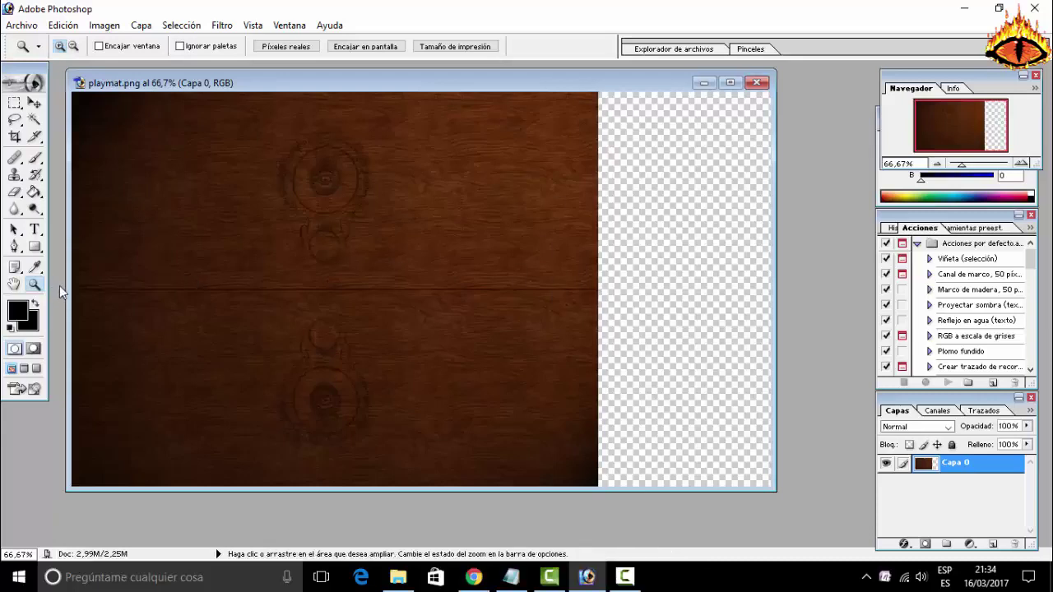
click(35, 247)
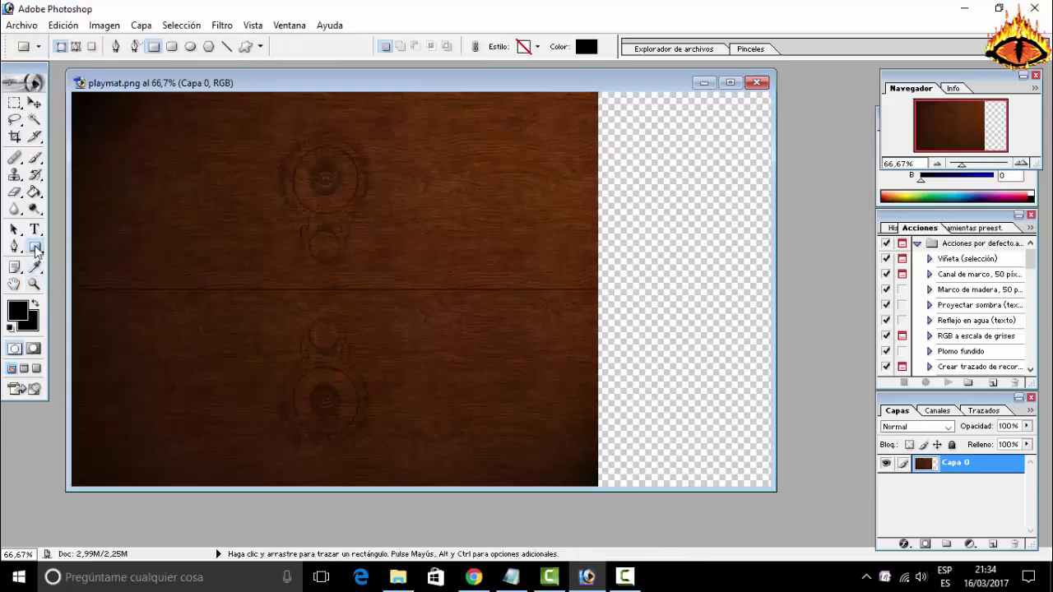
click(226, 46)
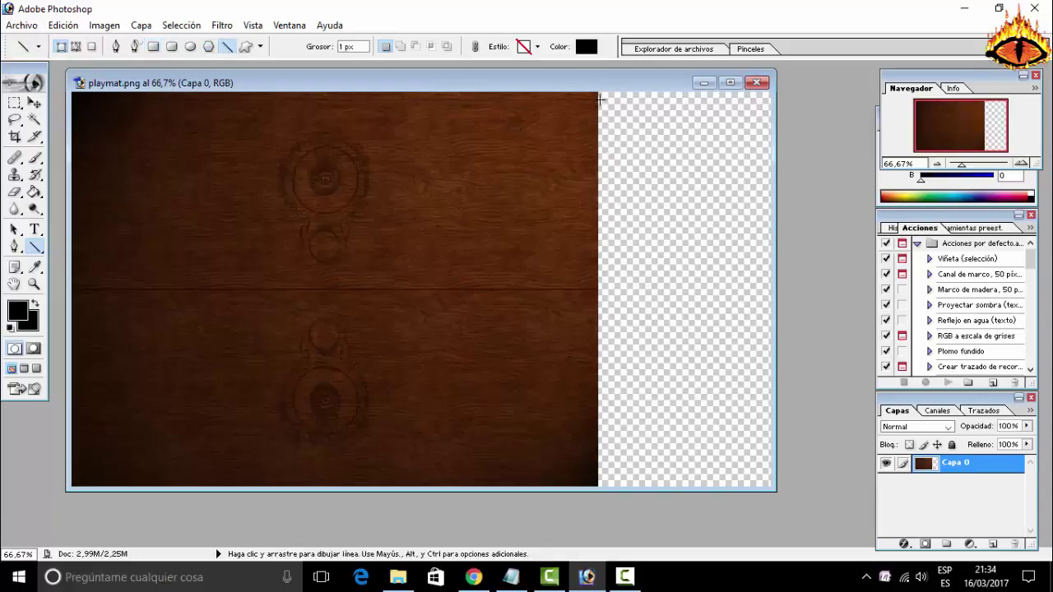
drag(598, 92, 599, 486)
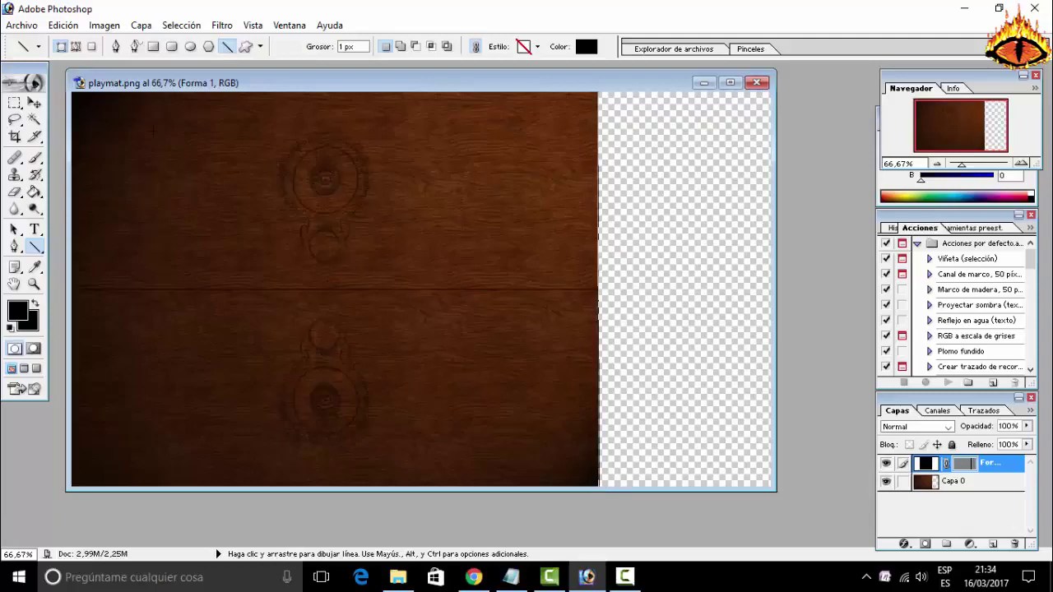
Stretch the wood layer Capa 0 horizontally with Free Transform to the canvas's right edge, 132.8% width, and apply it
click(996, 485)
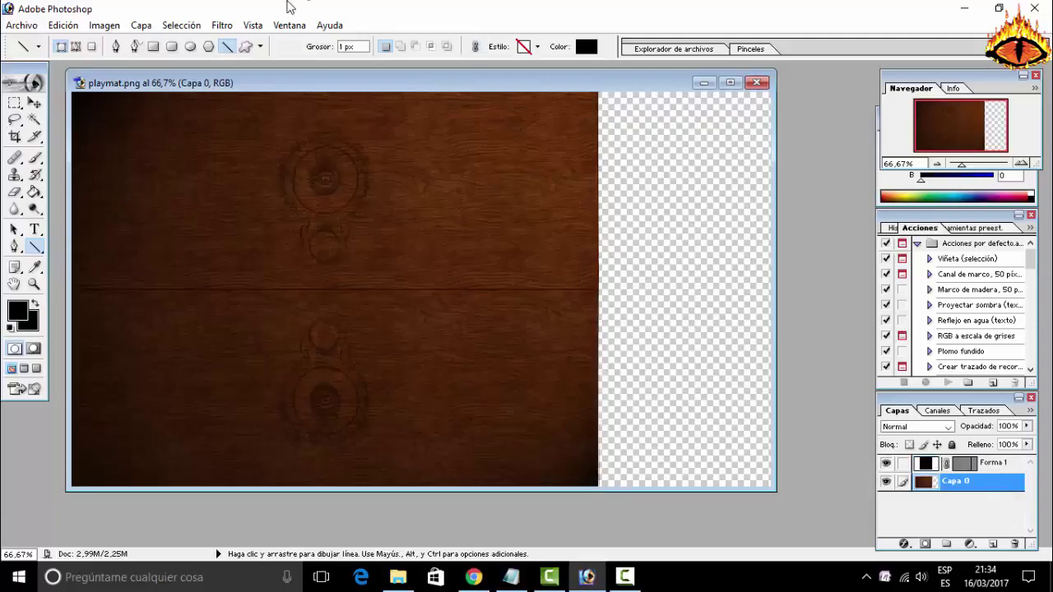
key(v)
key(alt+bracketright)
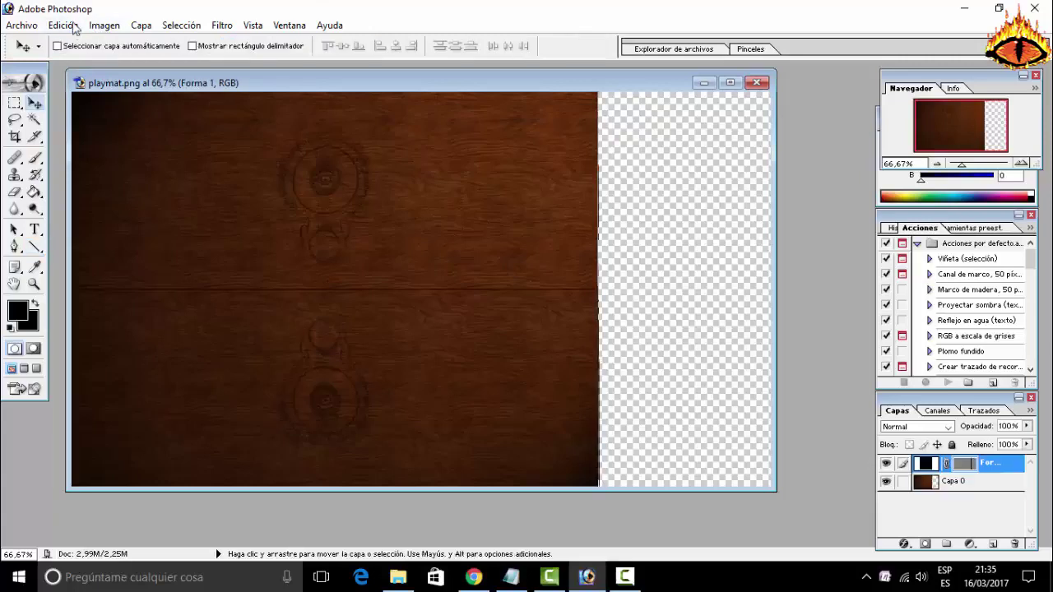
click(65, 26)
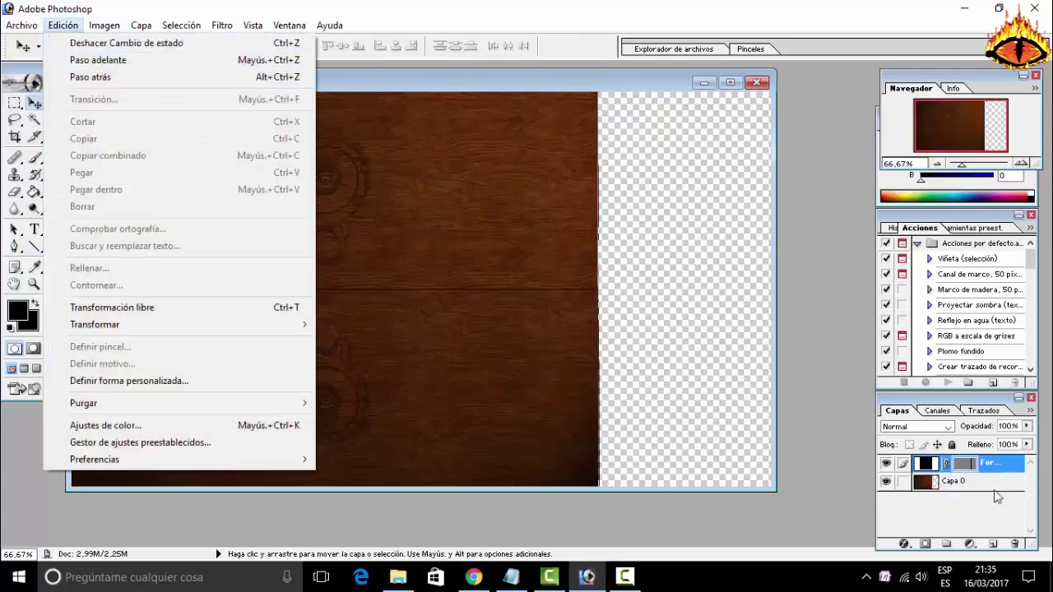
key(alt+bracketleft)
click(66, 25)
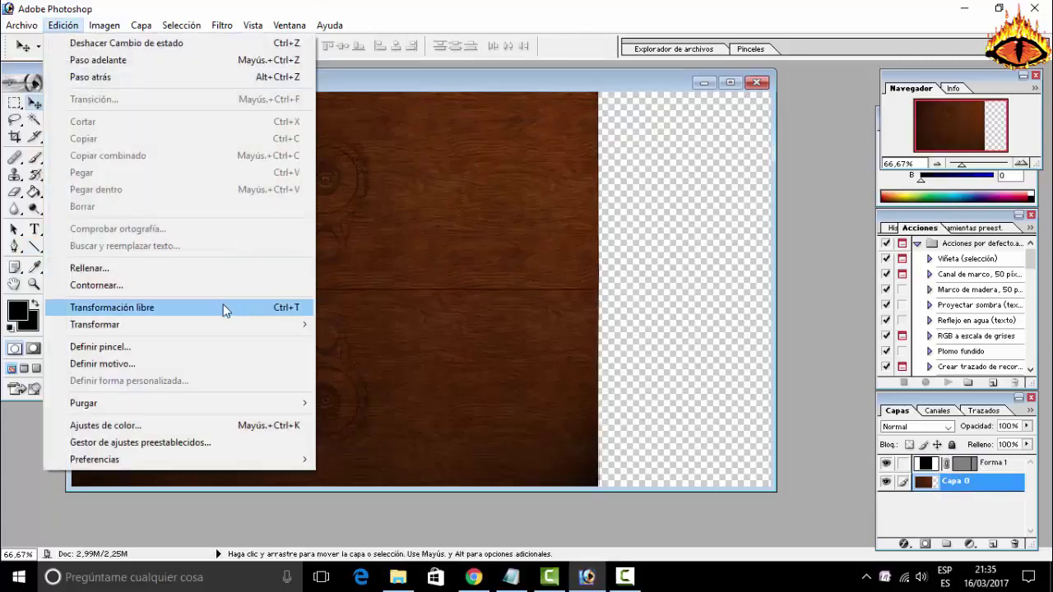
click(223, 307)
drag(598, 290, 769, 291)
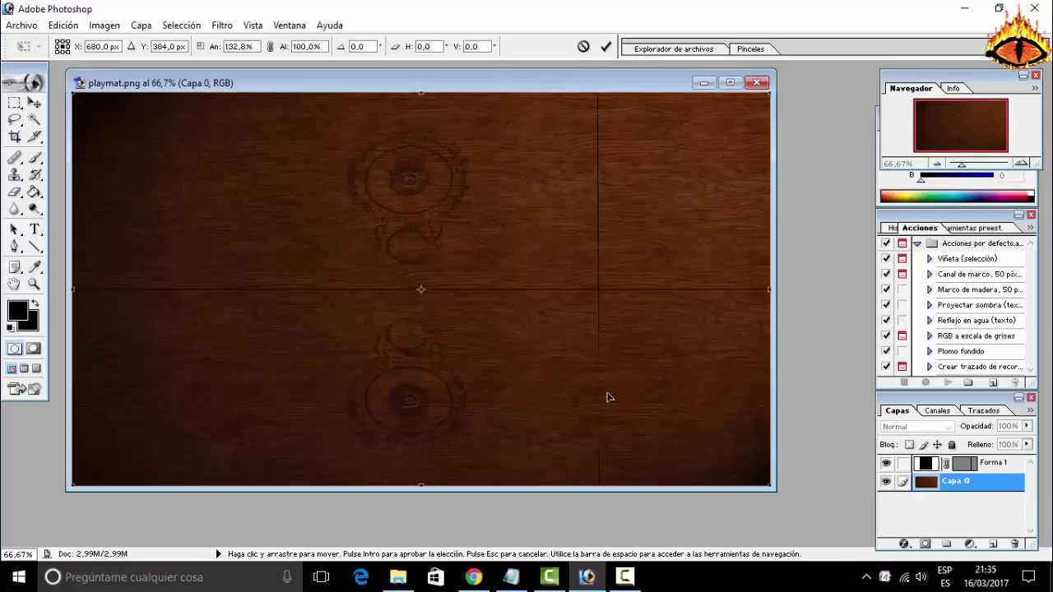
key(Return)
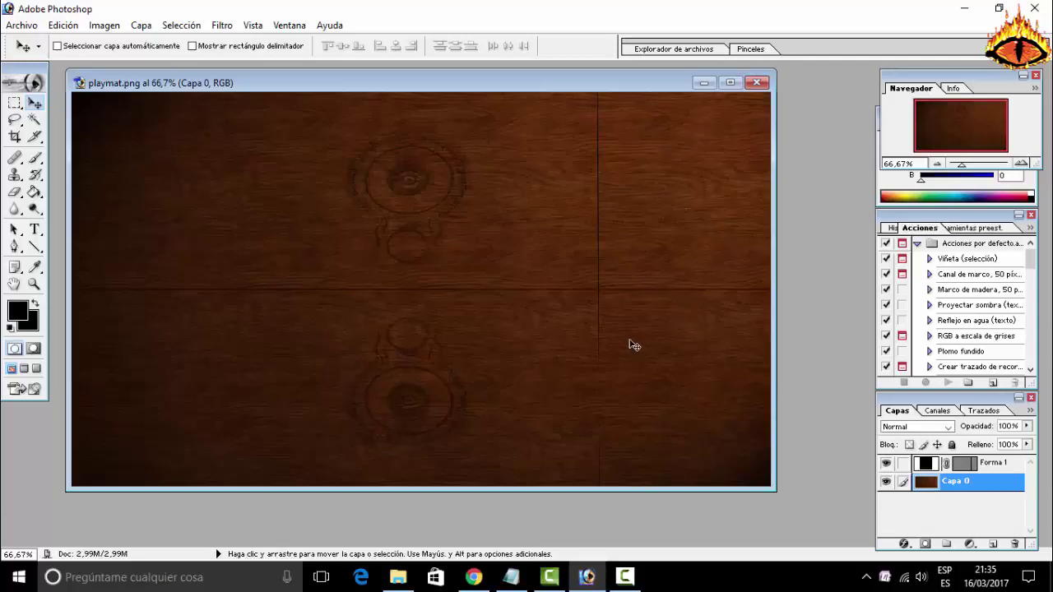
Merge the line shape layer down into the wood layer and save the image as a non-interlaced PNG copy named playmat2
click(1013, 469)
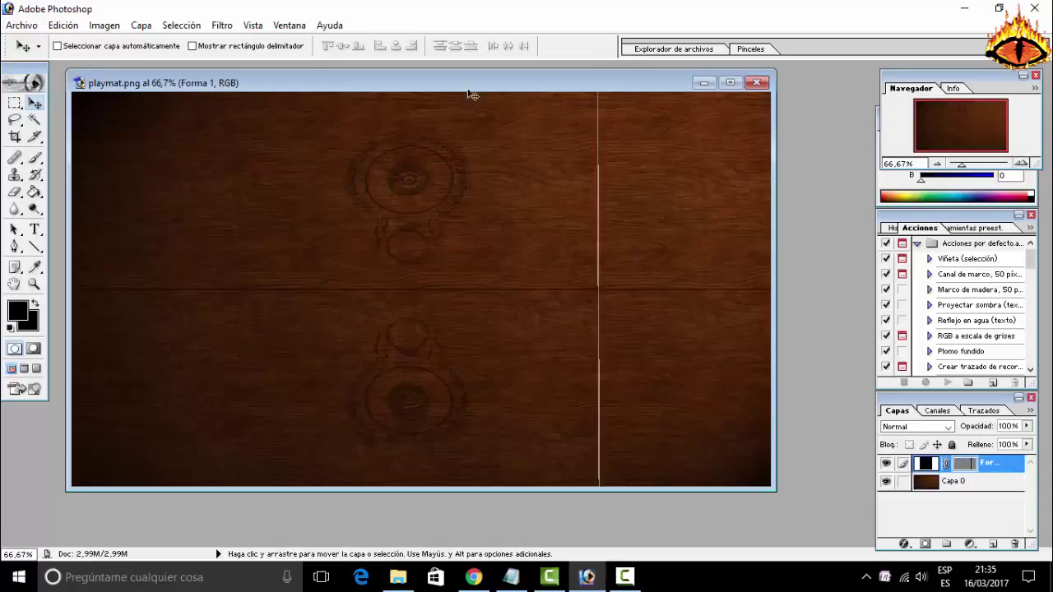
key(ctrl+e)
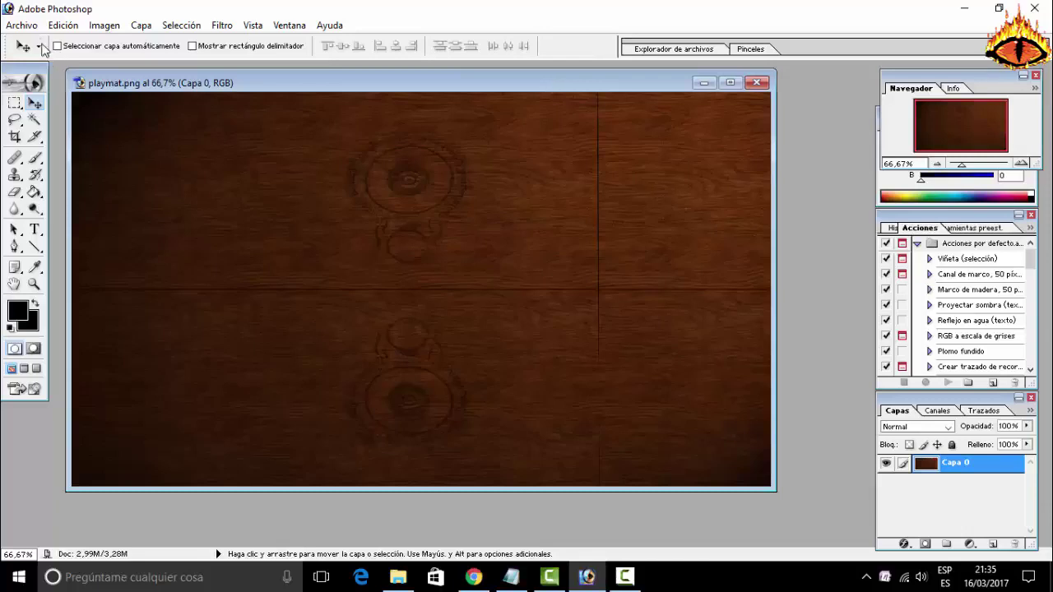
click(25, 26)
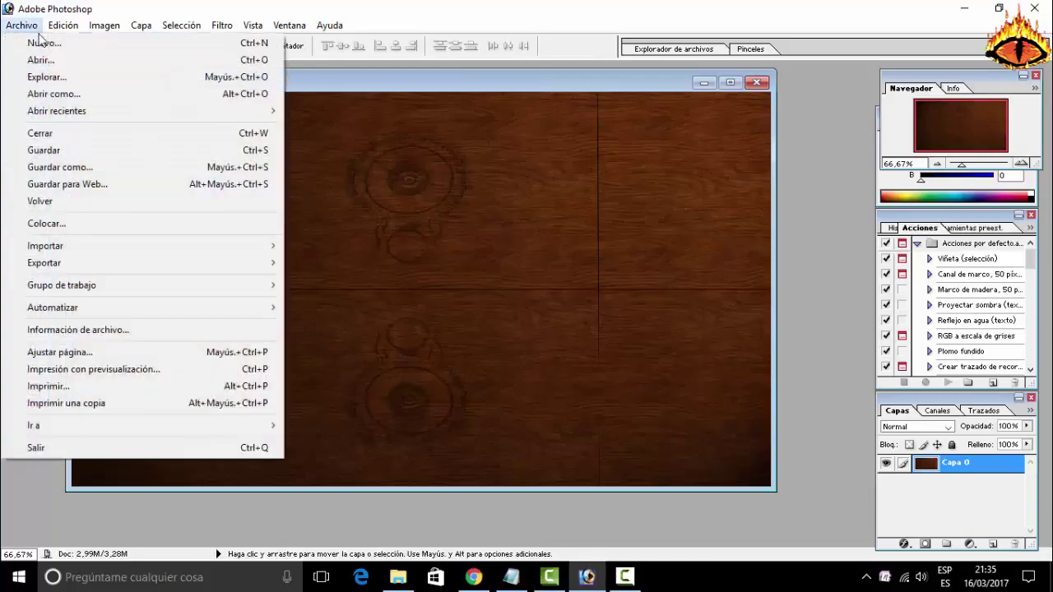
click(210, 171)
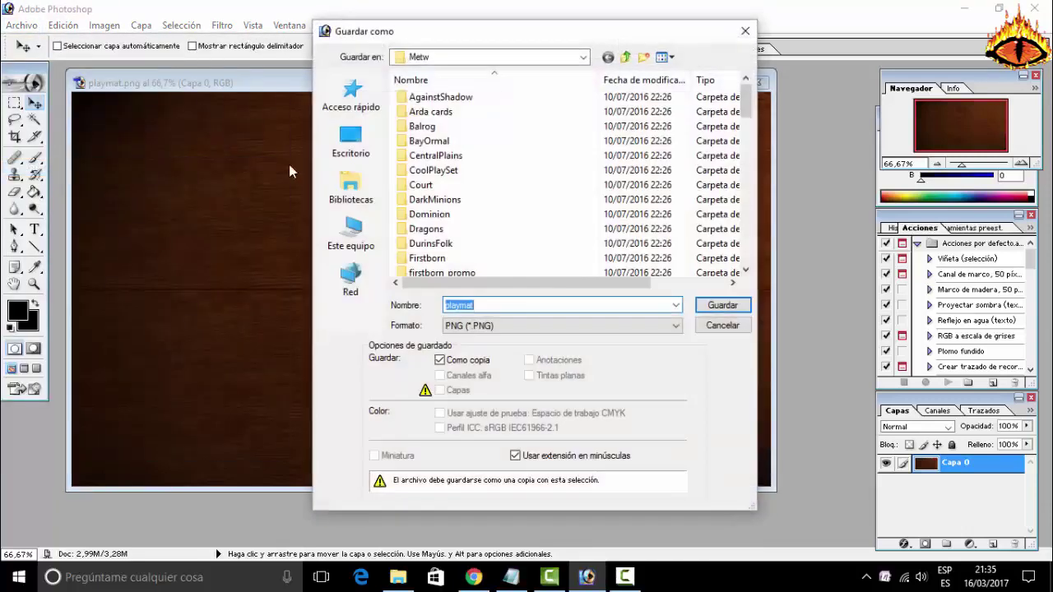
click(498, 306)
click(721, 305)
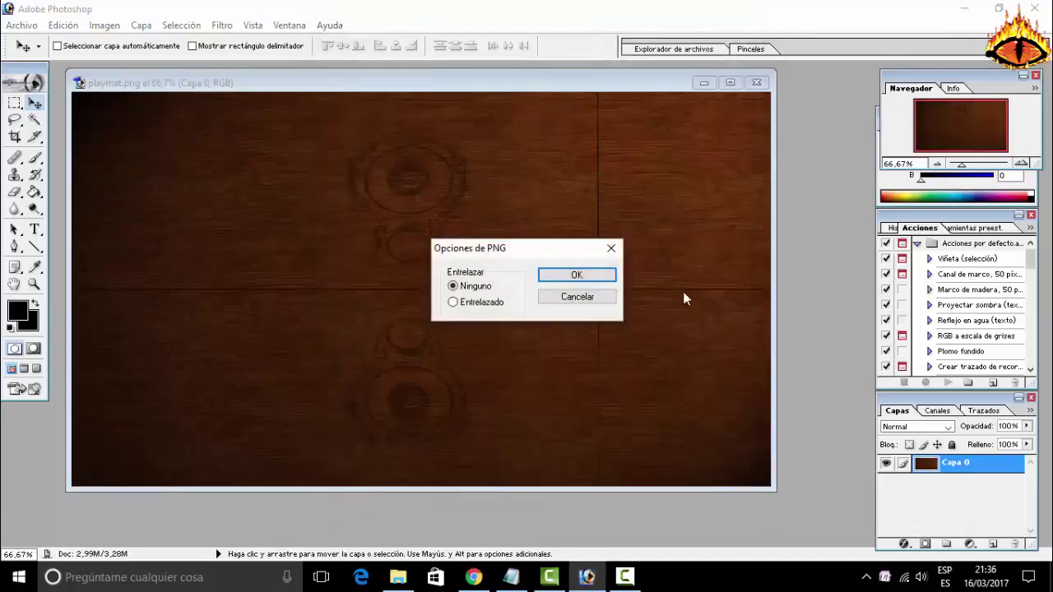
click(603, 278)
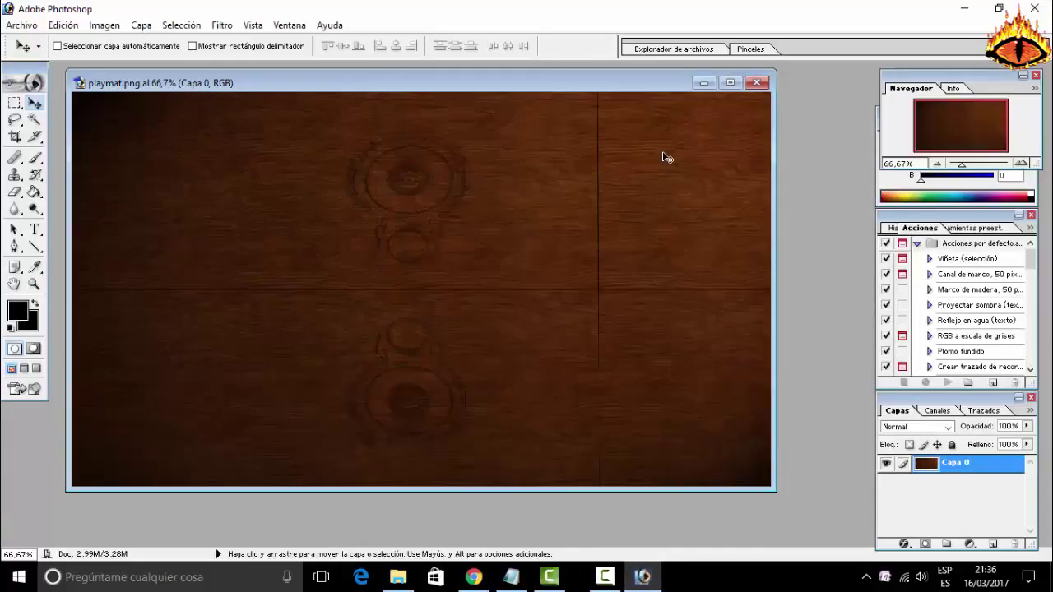
Close playmat.png without saving its changes and exit Photoshop
click(757, 82)
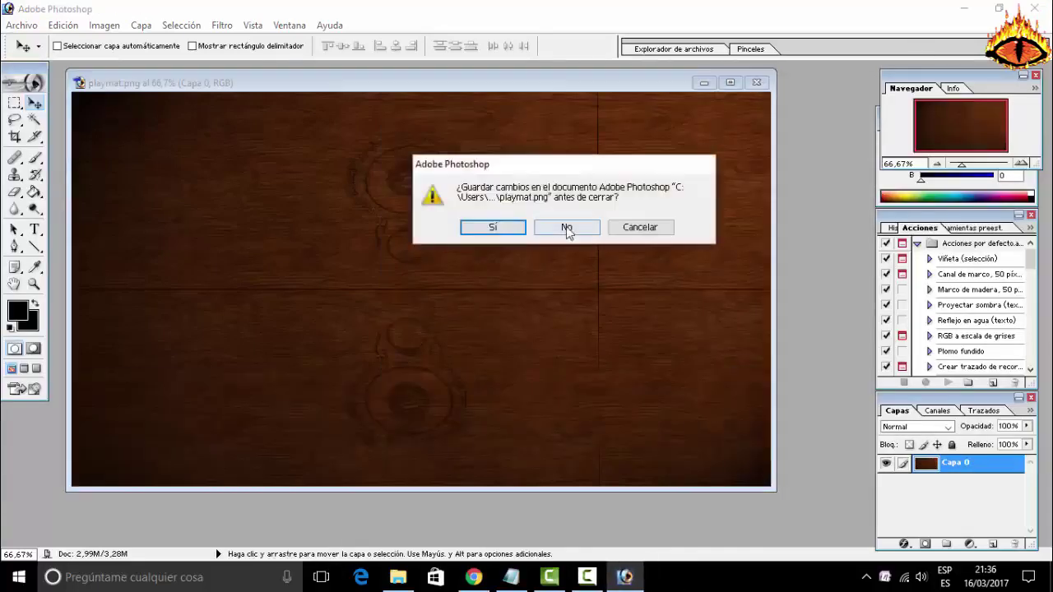
click(567, 227)
click(1043, 8)
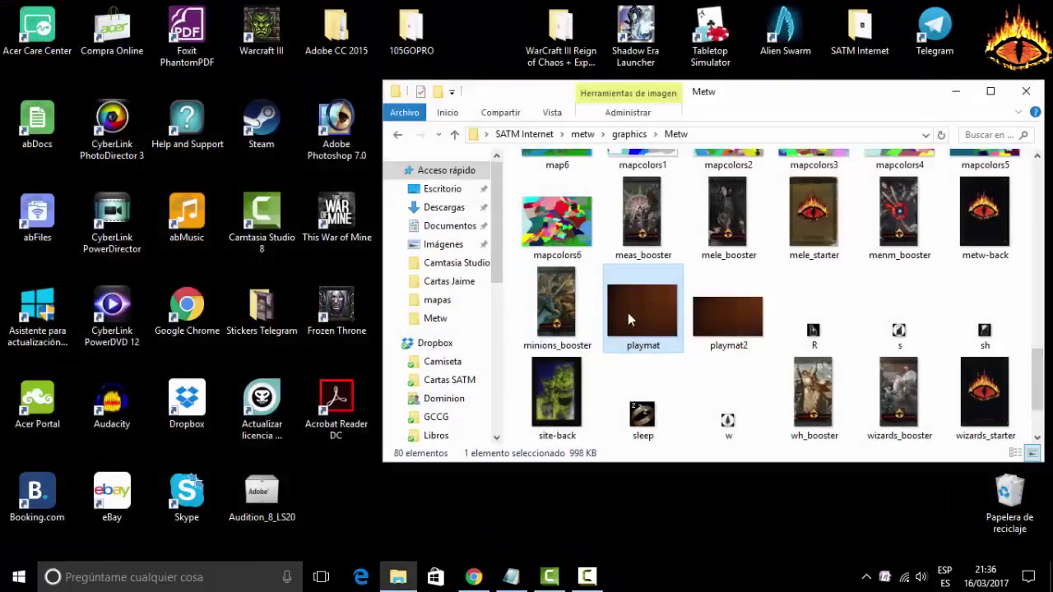
Compare the original playmat image with playmat2 in the photo viewer and close the viewer
double_click(640, 306)
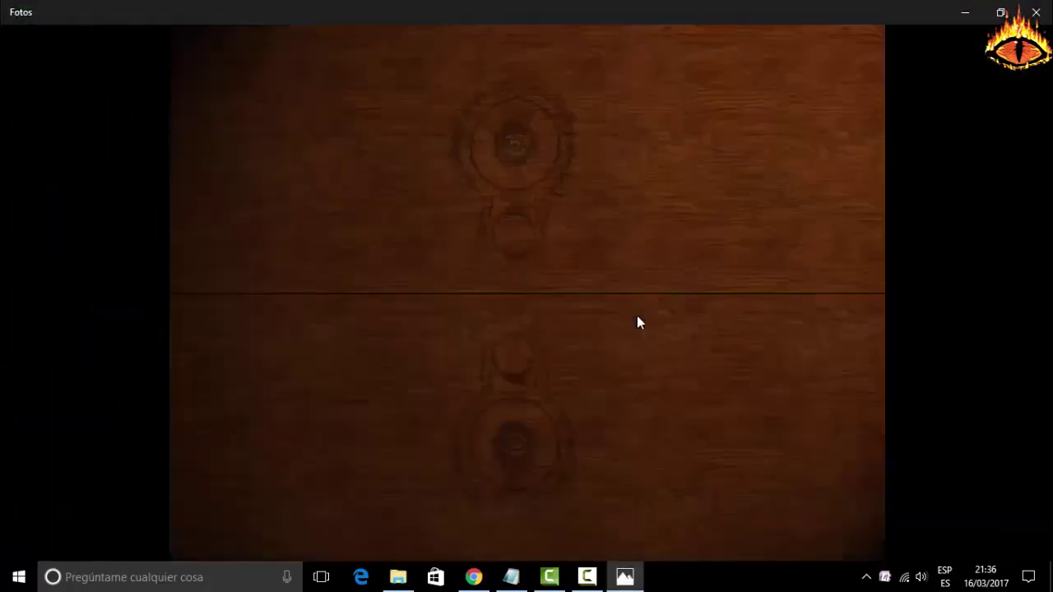
click(596, 536)
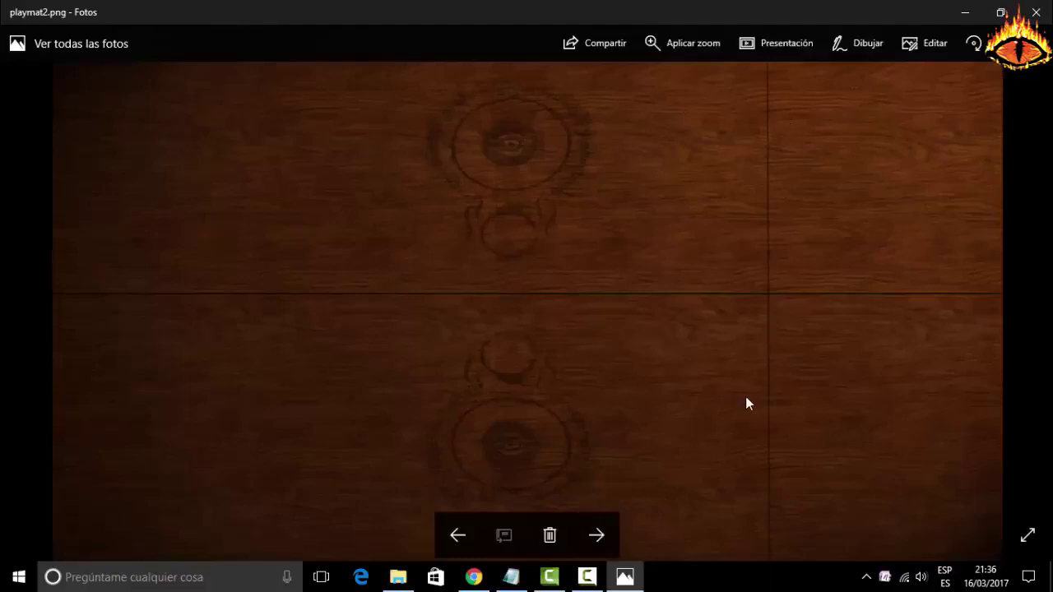
click(1037, 13)
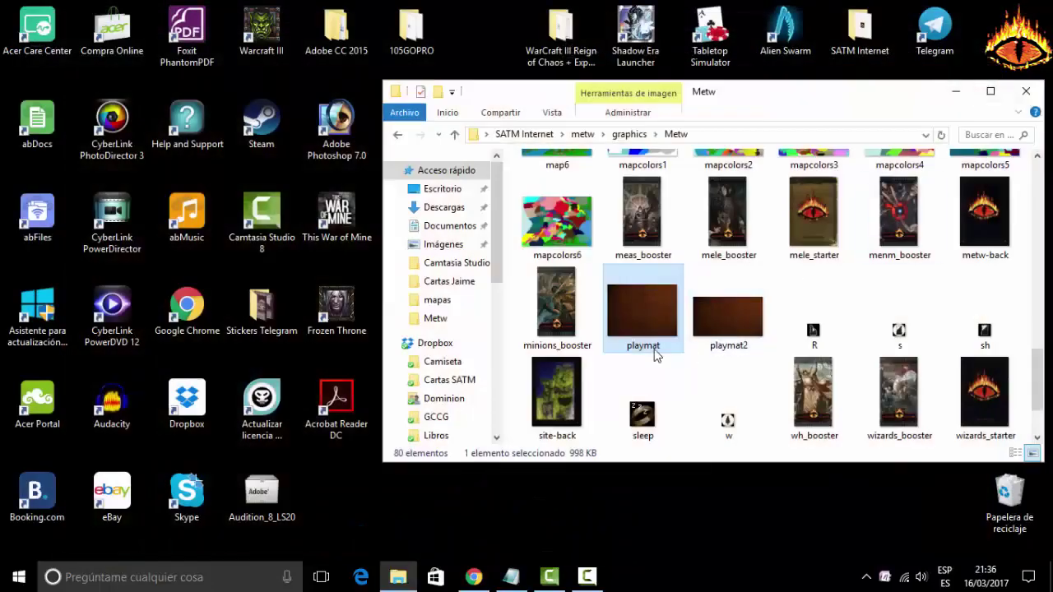
Rename the original playmat file in the Metw graphics folder as playmat_original
click(655, 356)
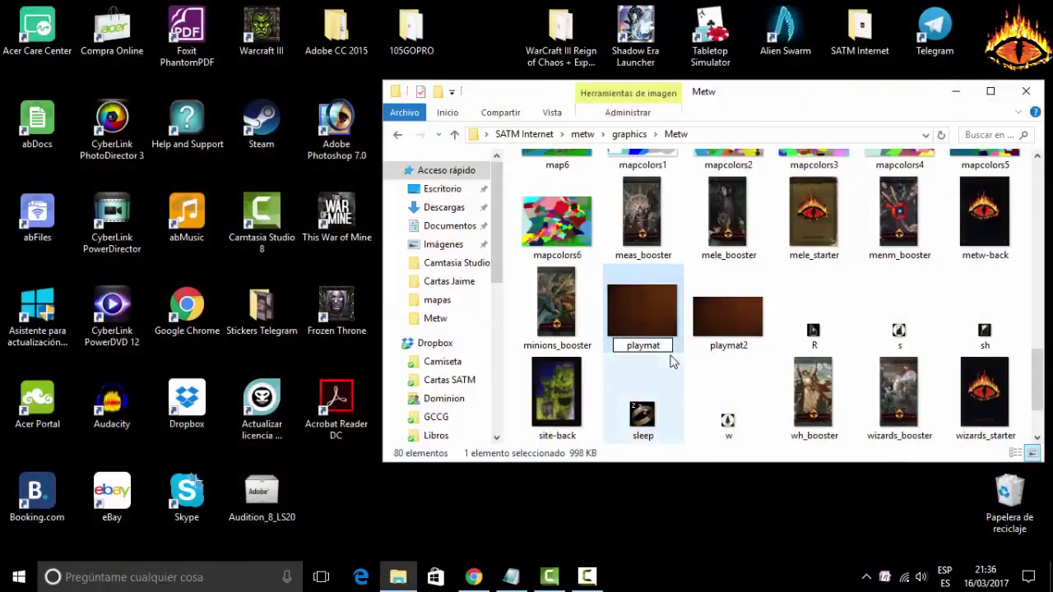
key(Return)
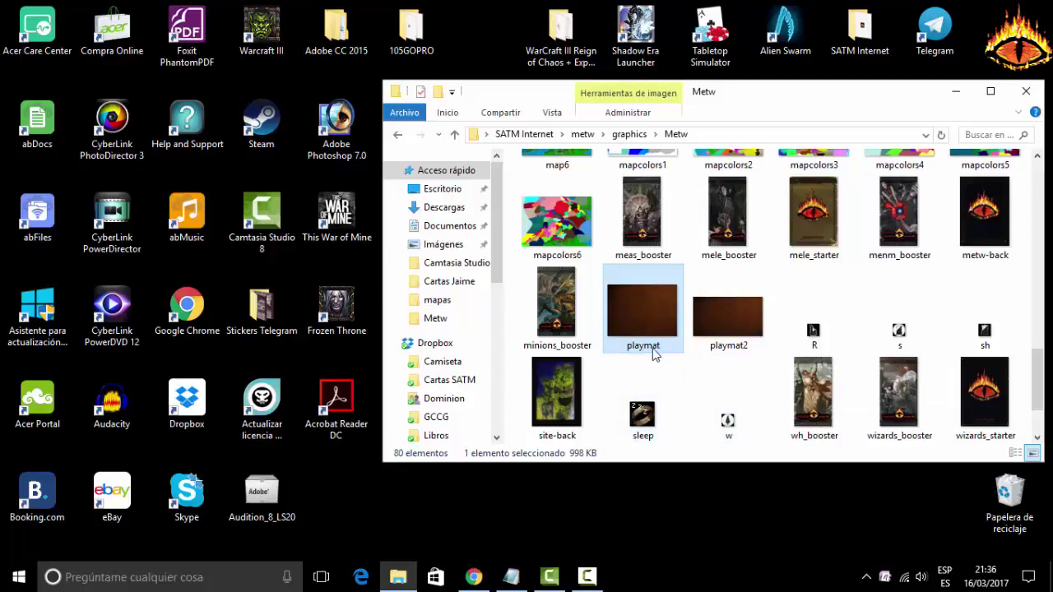
click(665, 350)
key(End)
text(_original)
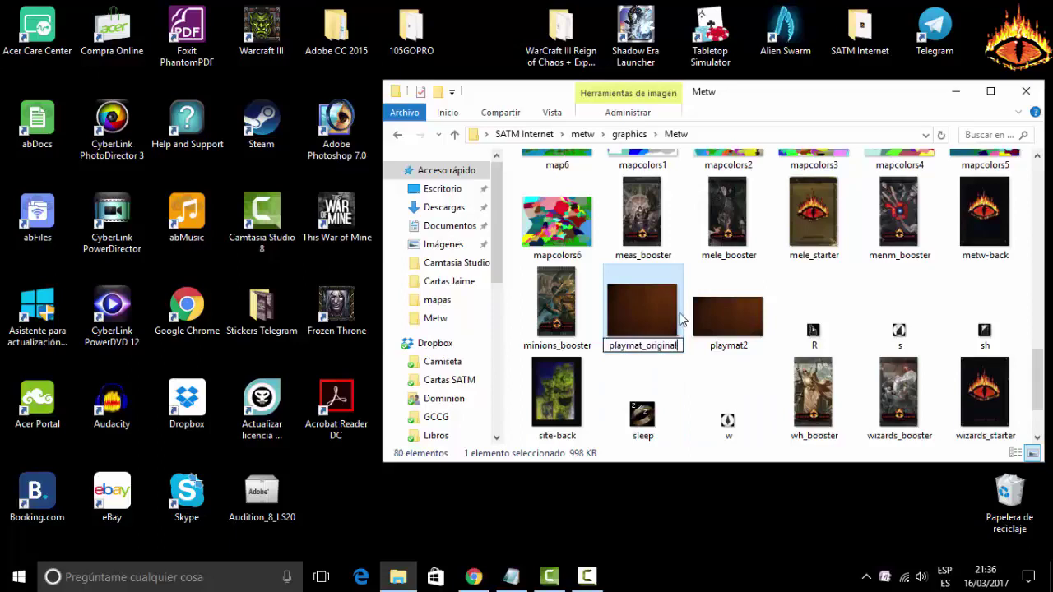
key(Return)
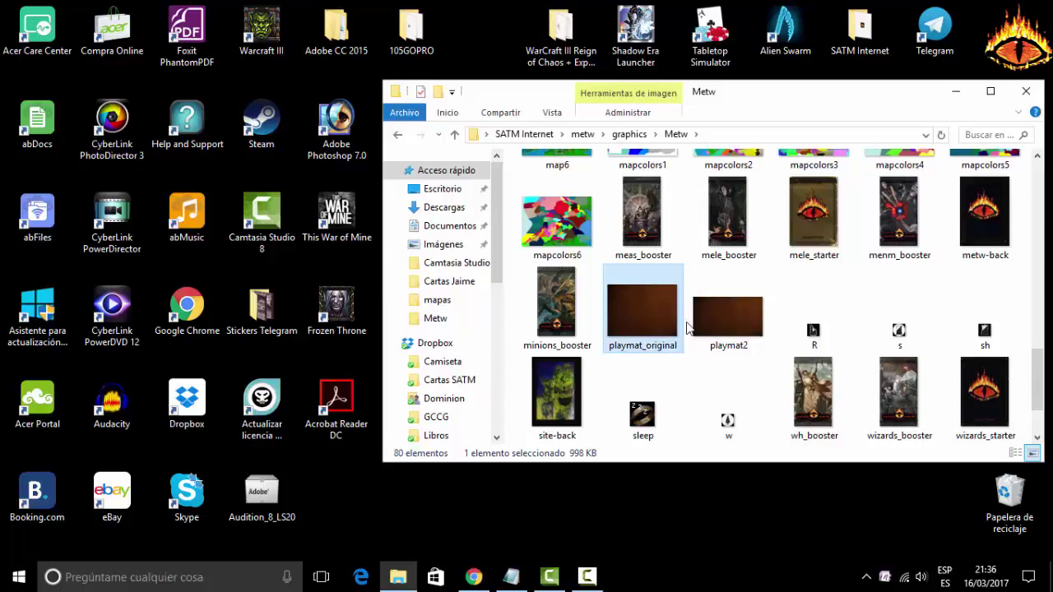
Rename the widened playmat2 file as playmat
click(735, 352)
click(747, 354)
key(End)
key(BackSpace)
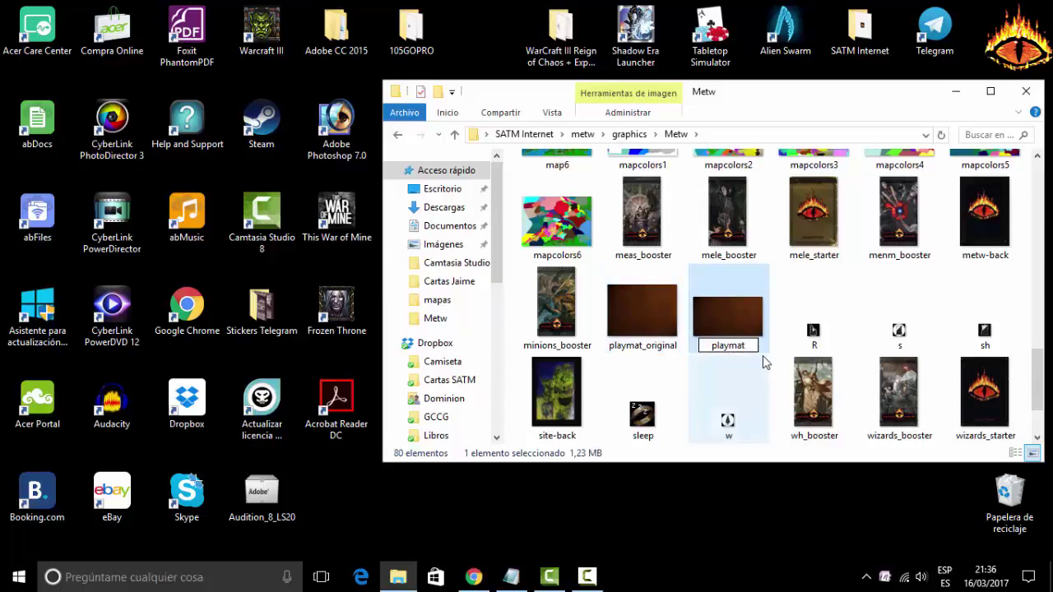
key(Return)
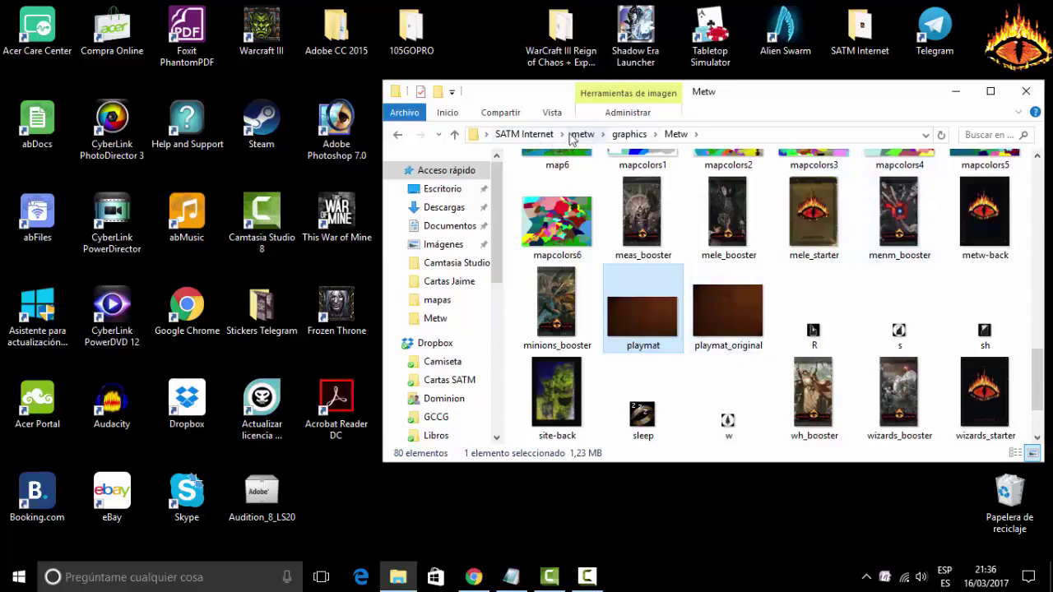
Go to the core folder inside SATM Internet and launch the Metw game
click(539, 136)
double_click(545, 213)
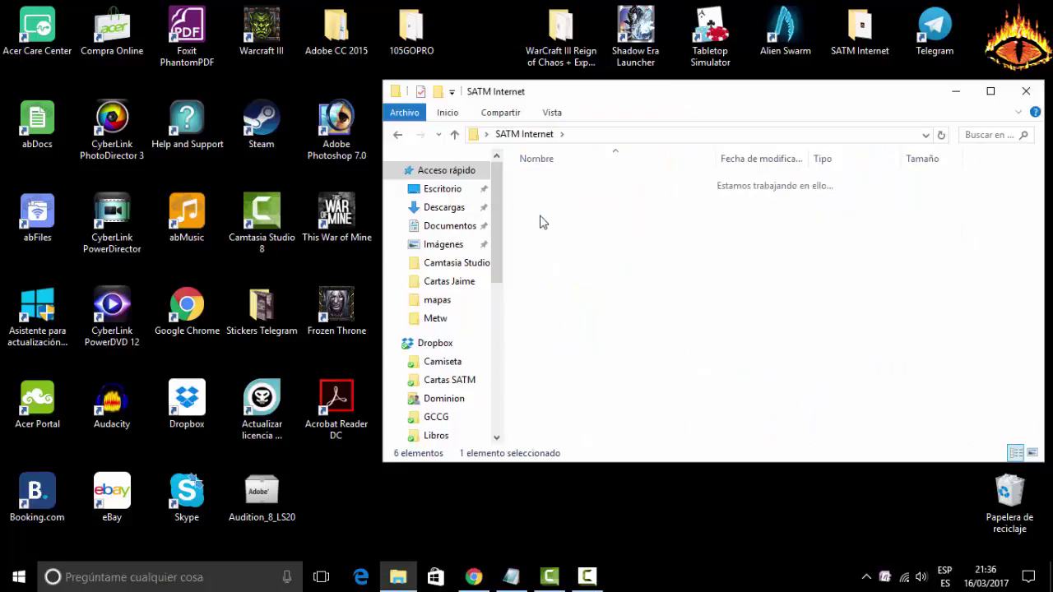
scroll(595, 265, down, 9)
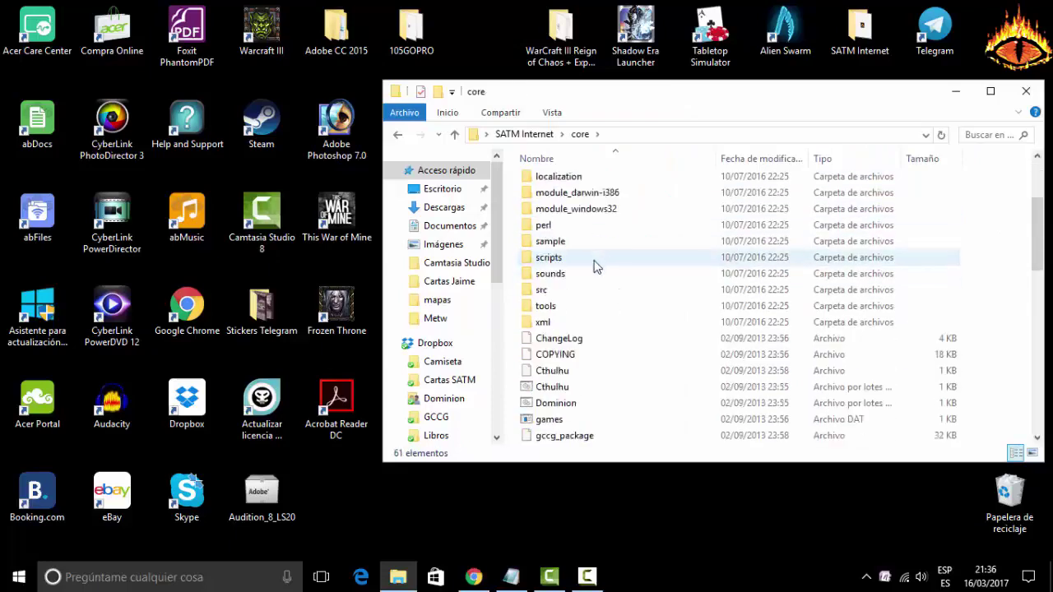
scroll(598, 290, down, 1)
double_click(576, 241)
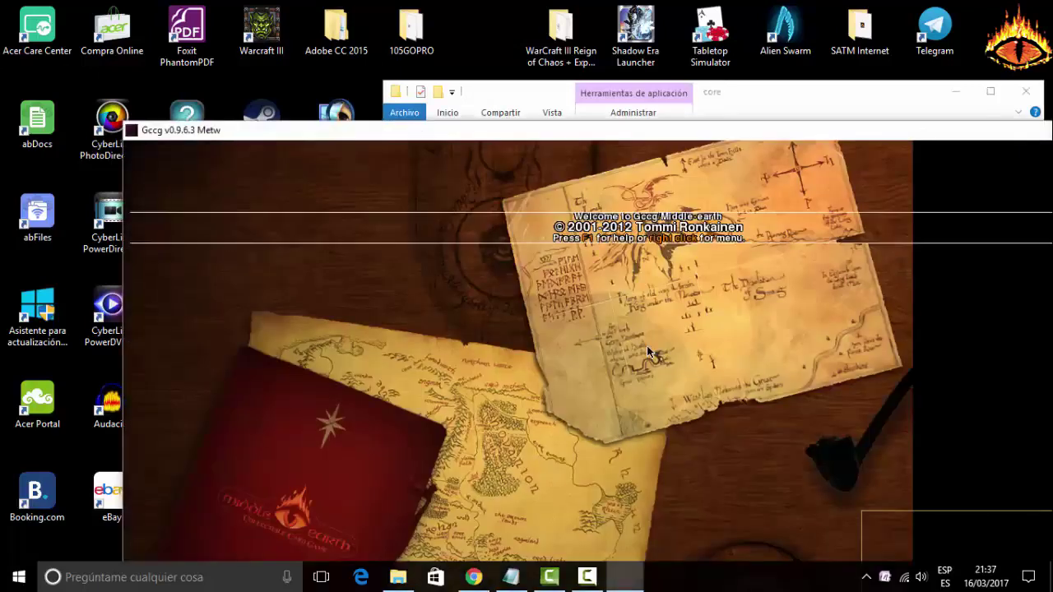
Move the game window to the screen's upper-left corner, reconnect to the server and enter play at Table 4
drag(606, 127, 493, 14)
right_click(499, 247)
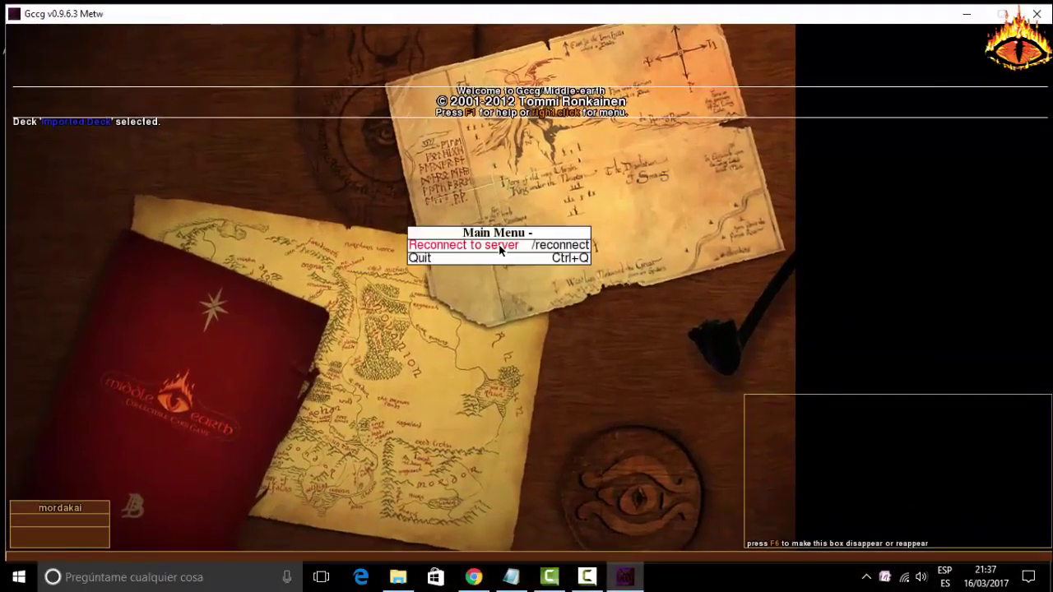
click(494, 245)
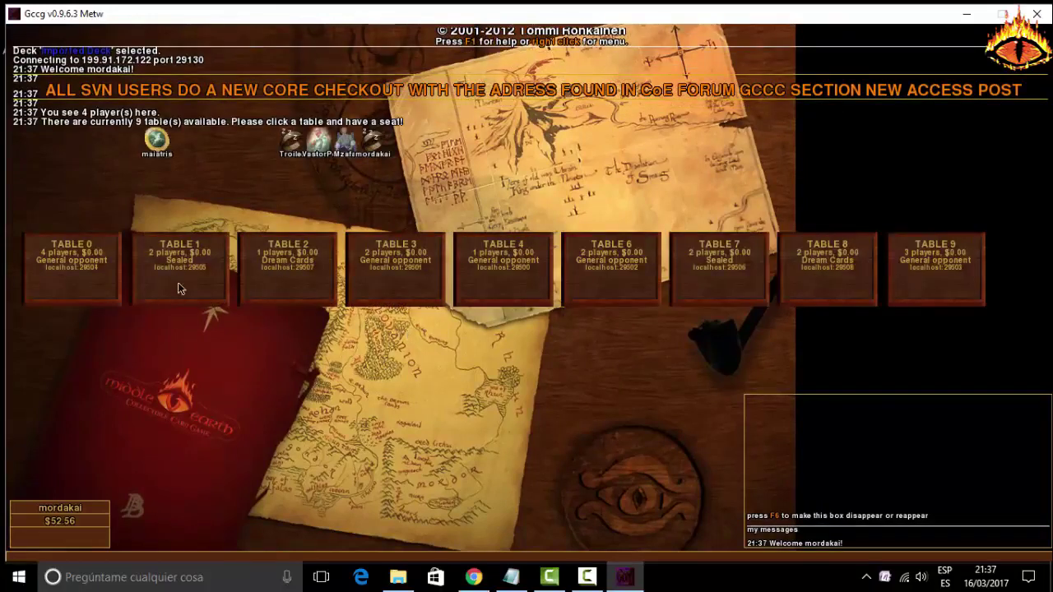
click(519, 265)
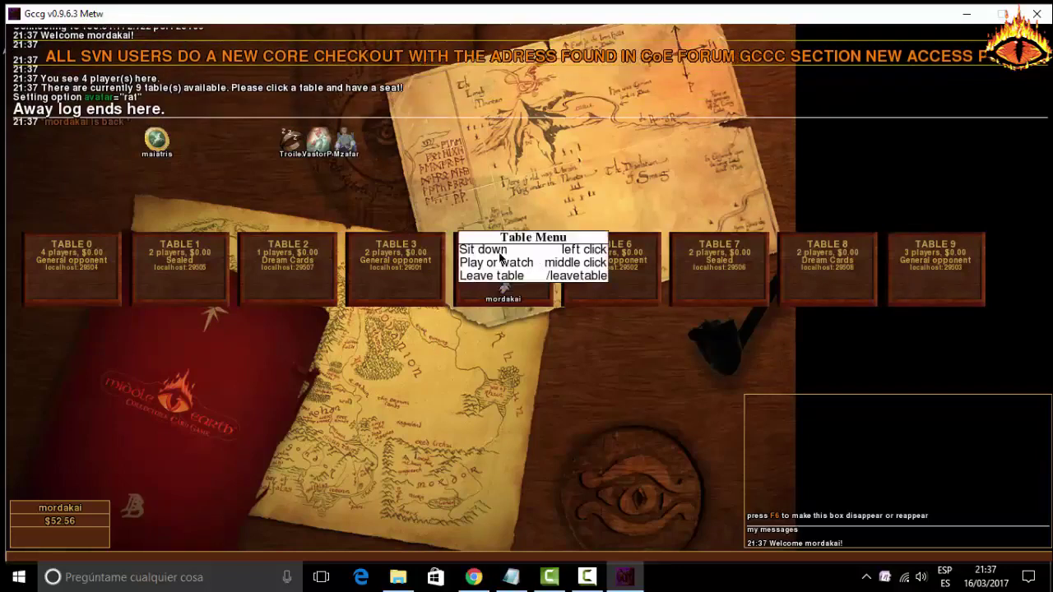
click(504, 262)
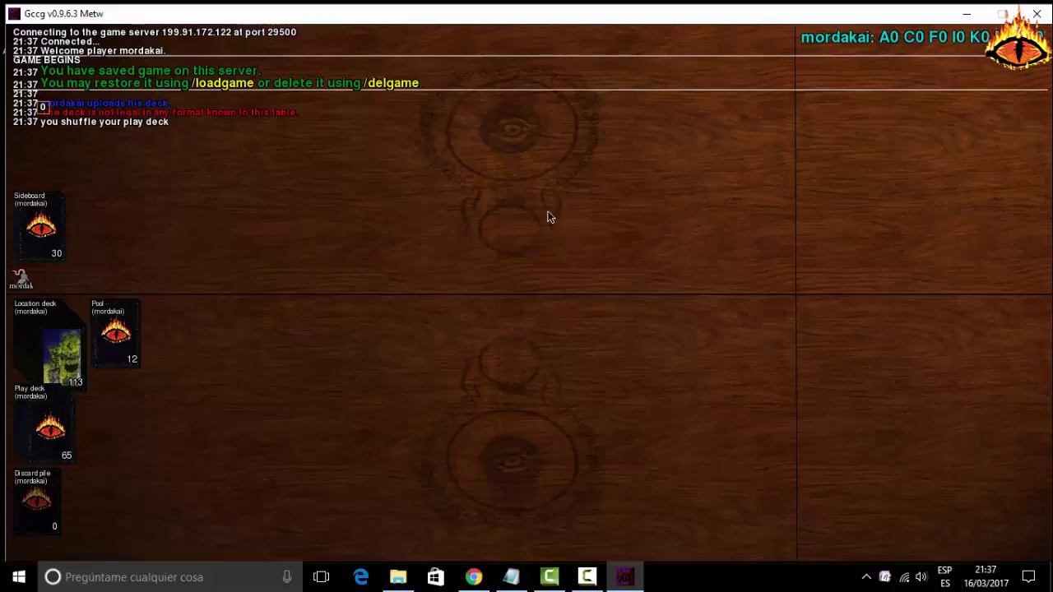
Declare the game at Table 4 undecided and close the Metw game
right_click(511, 193)
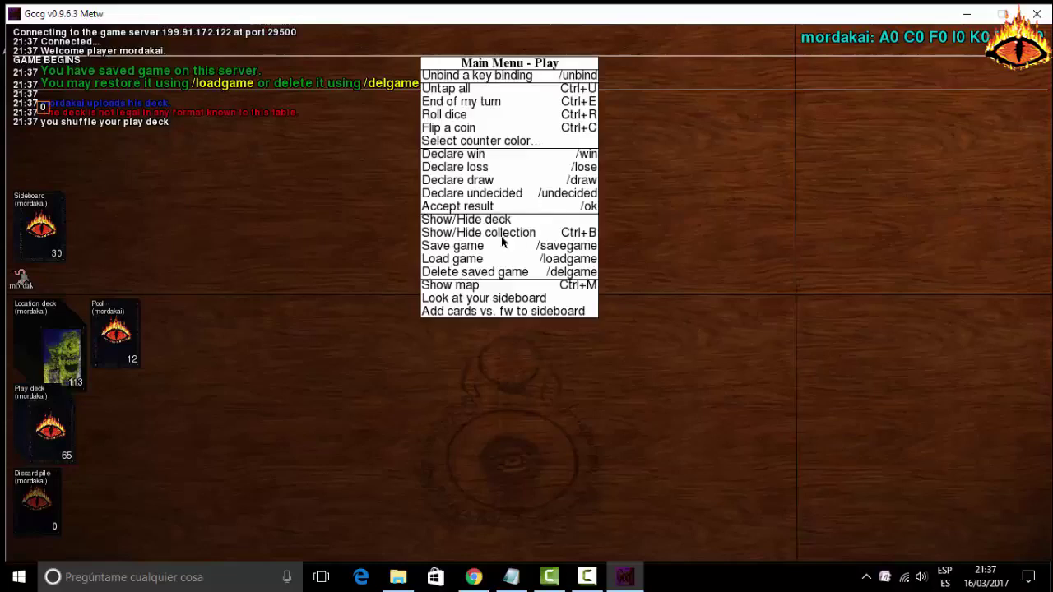
click(490, 195)
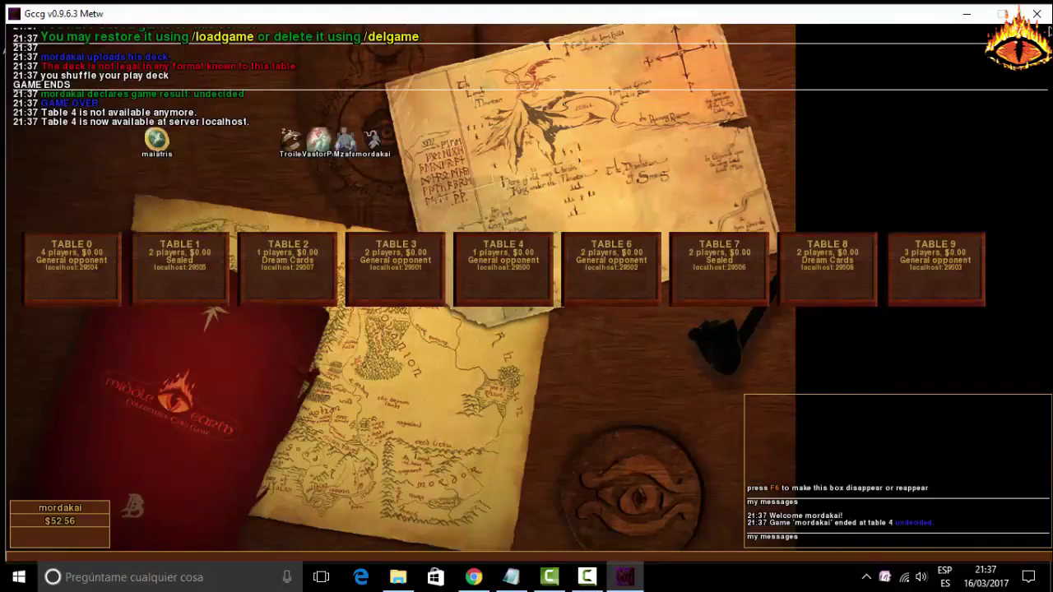
click(1037, 14)
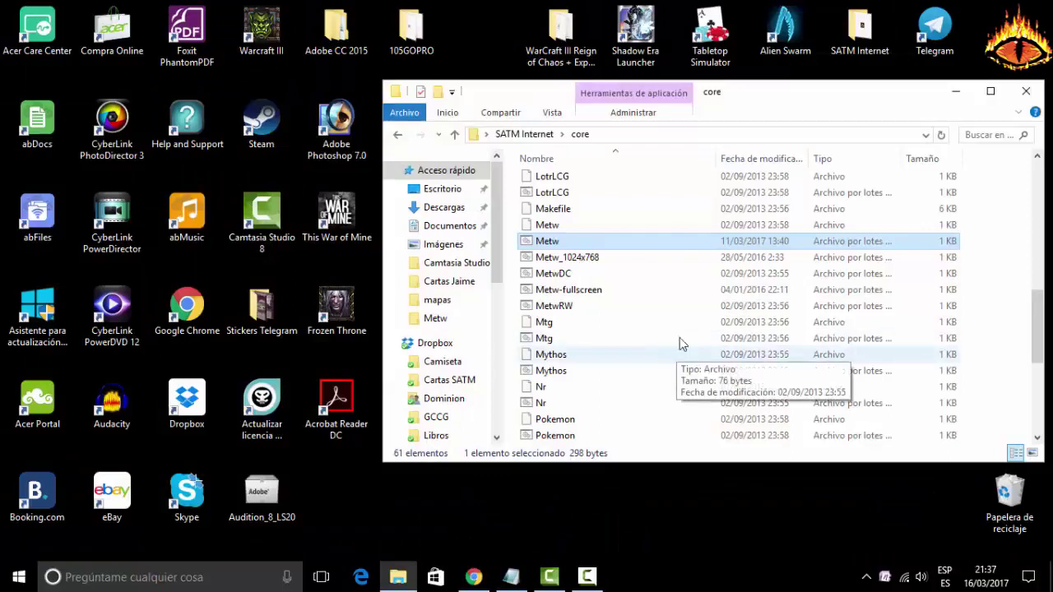
Launch Photoshop and open the background image from the metw/graphics/Metw folder of SATM Internet in it
click(550, 135)
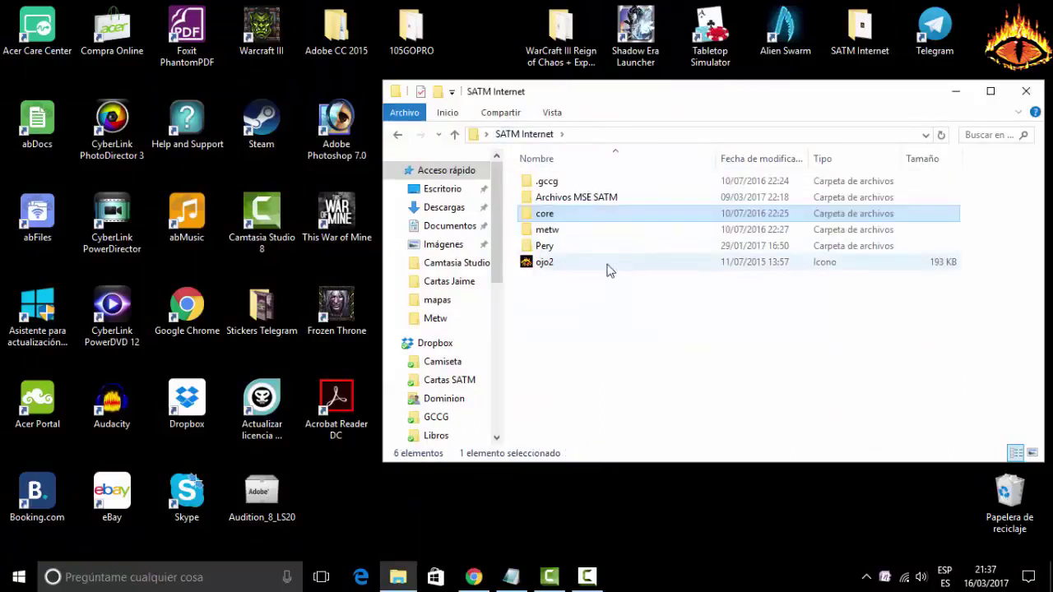
double_click(578, 231)
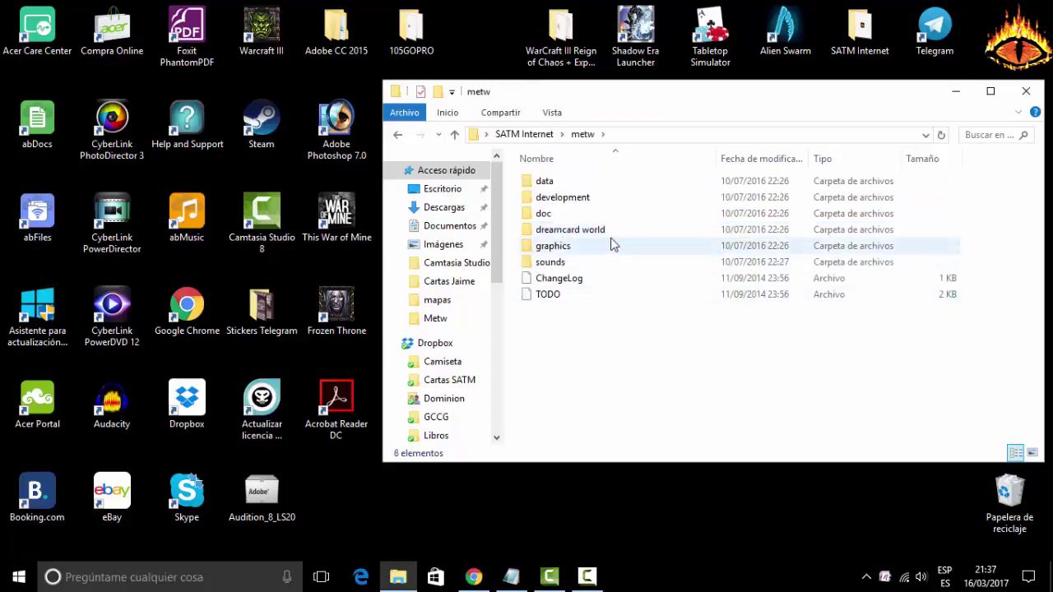
double_click(337, 136)
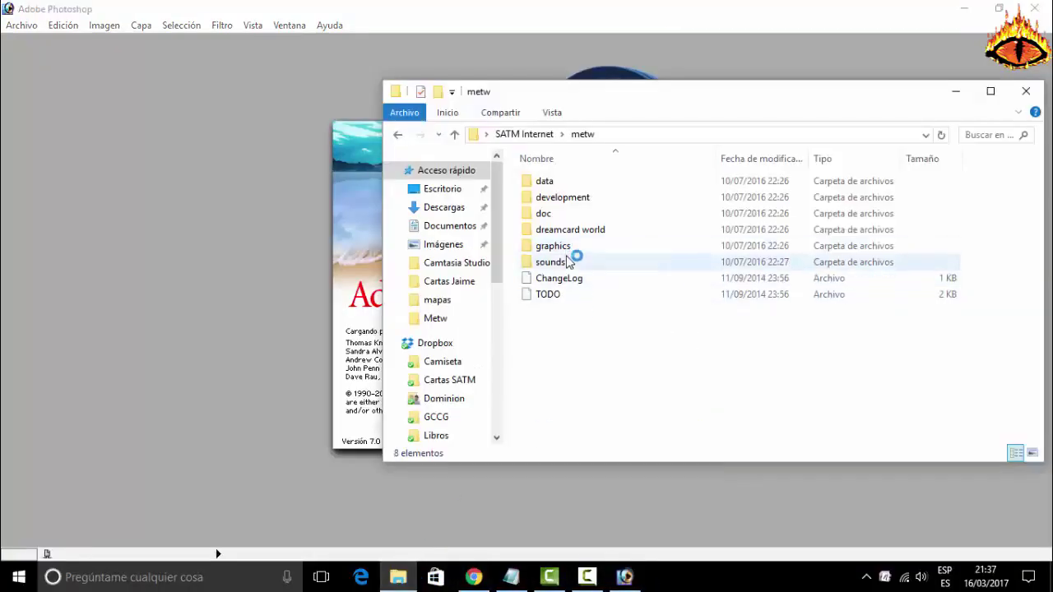
double_click(567, 246)
double_click(555, 212)
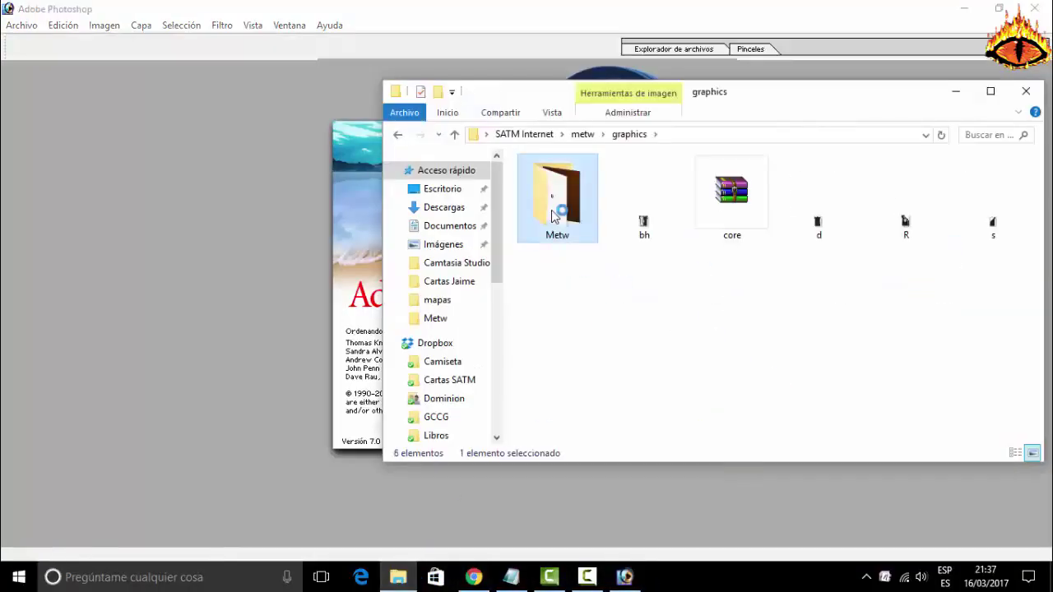
scroll(884, 365, down, 5)
scroll(881, 364, up, 2)
drag(823, 288, 324, 226)
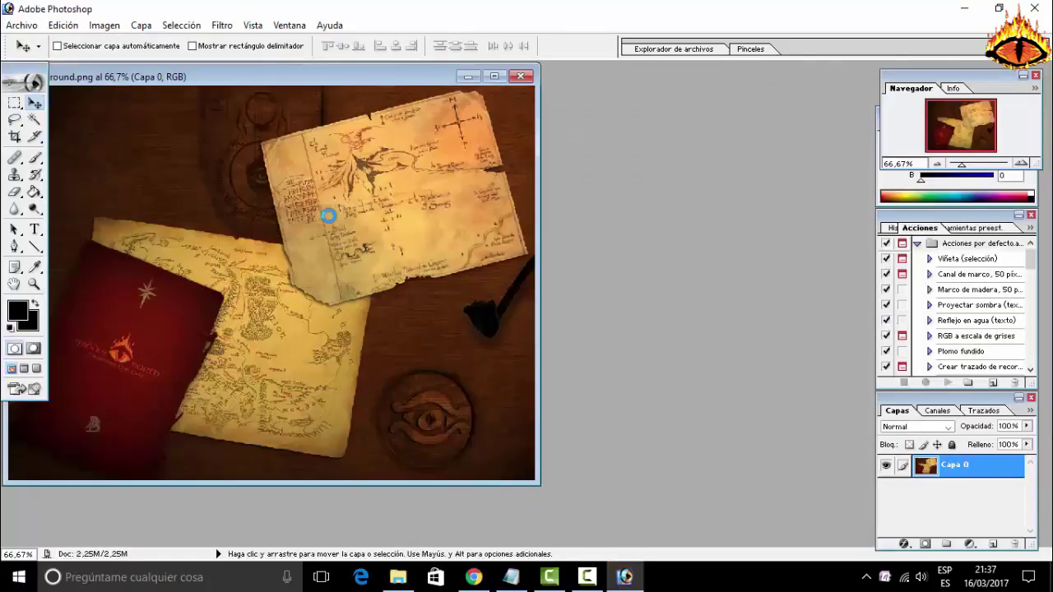
Set the canvas size of the background image to 1360 by 700 pixels, accepting the cropping
click(104, 24)
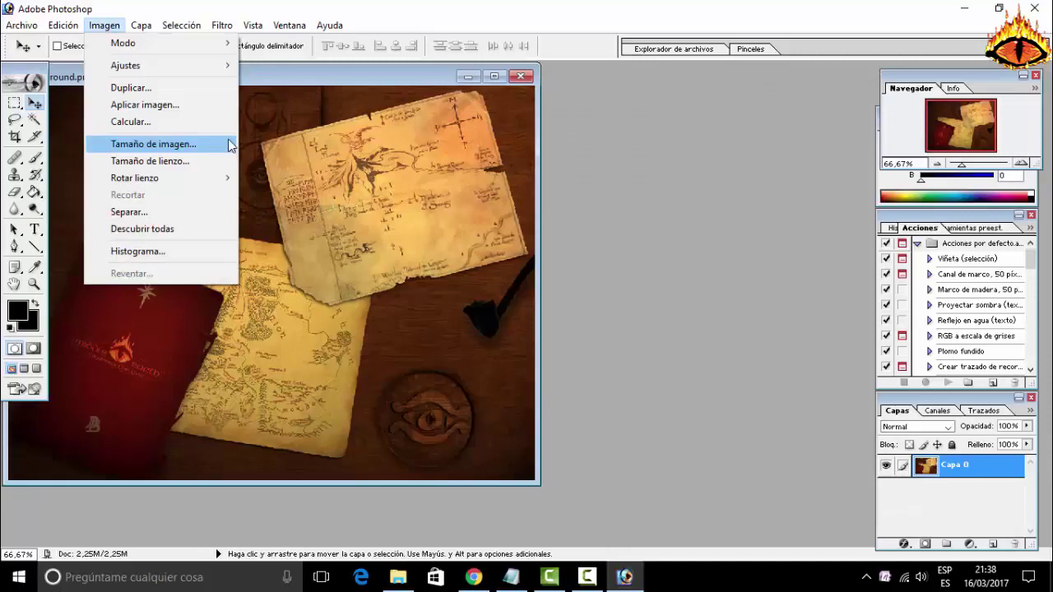
click(182, 163)
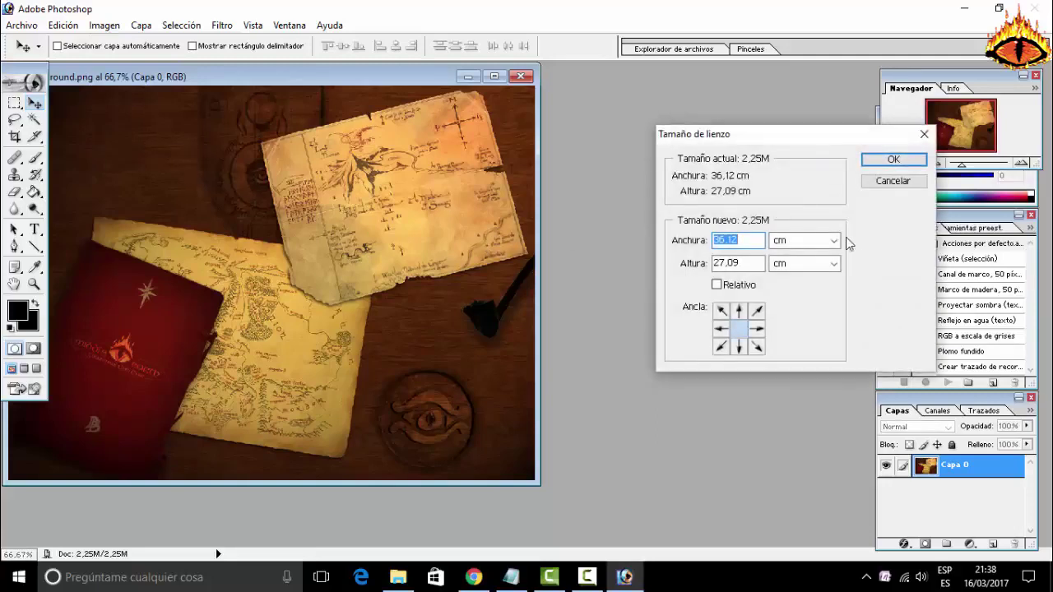
click(834, 241)
click(789, 268)
click(833, 263)
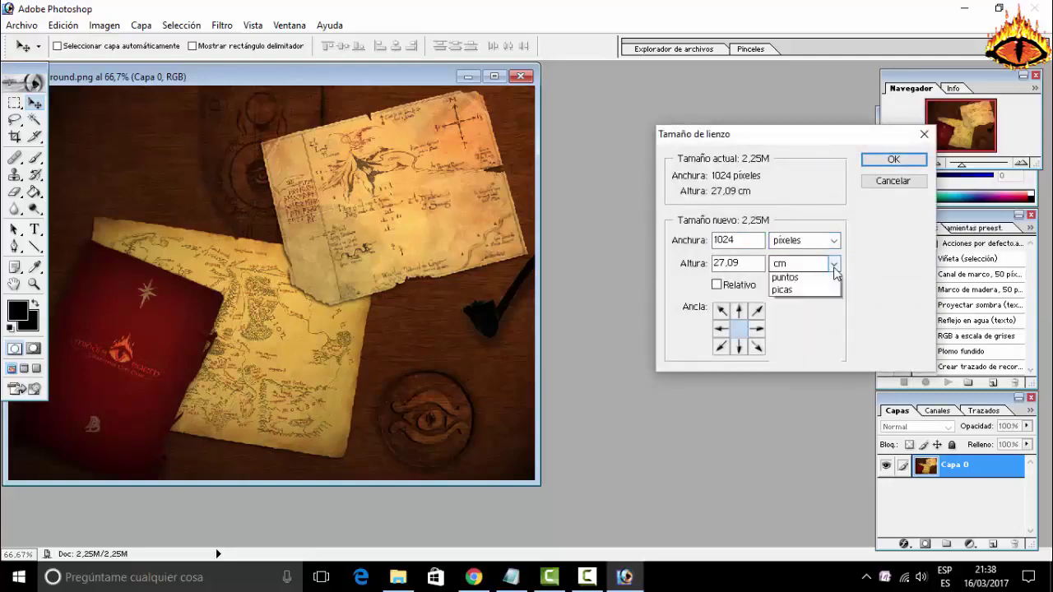
click(827, 290)
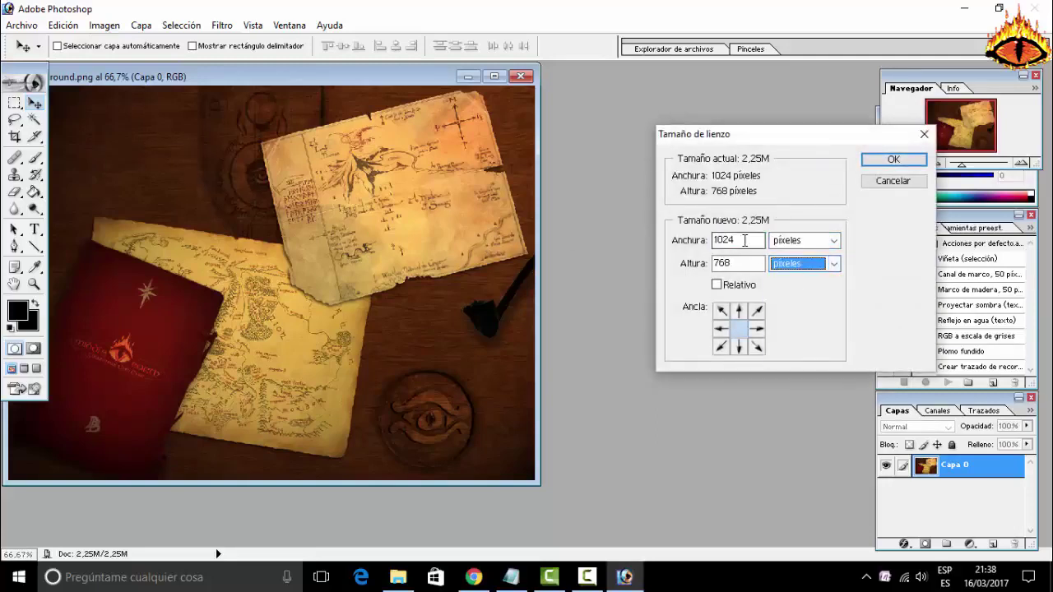
text(1360)
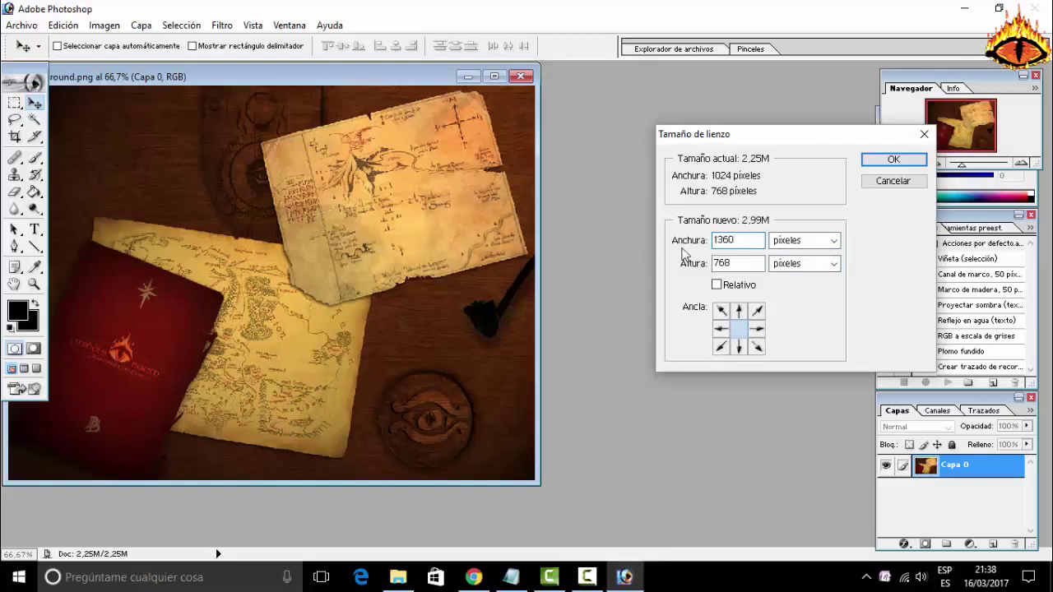
key(Tab)
text(700)
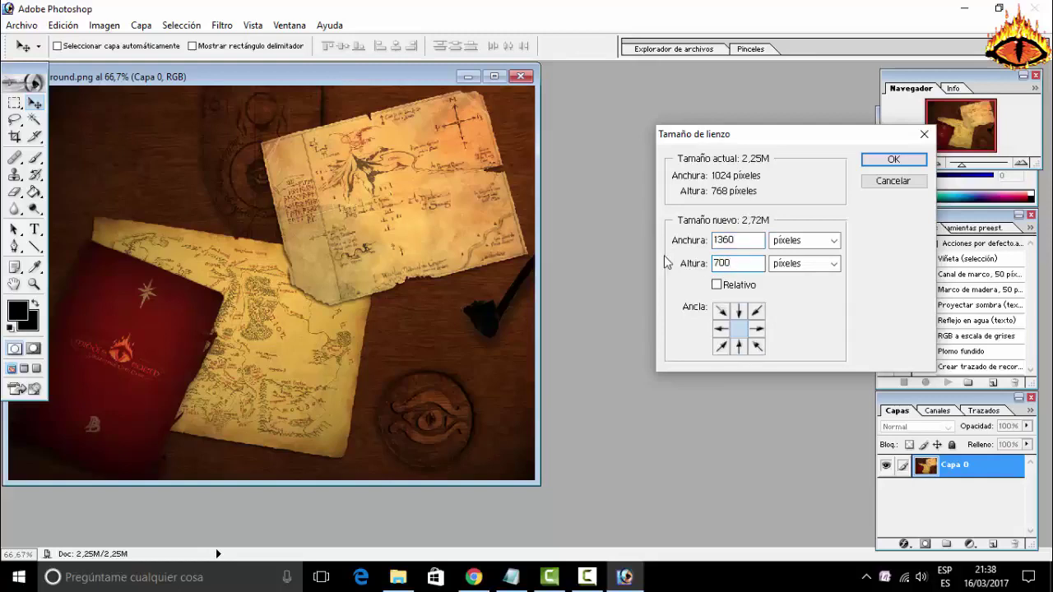
click(894, 160)
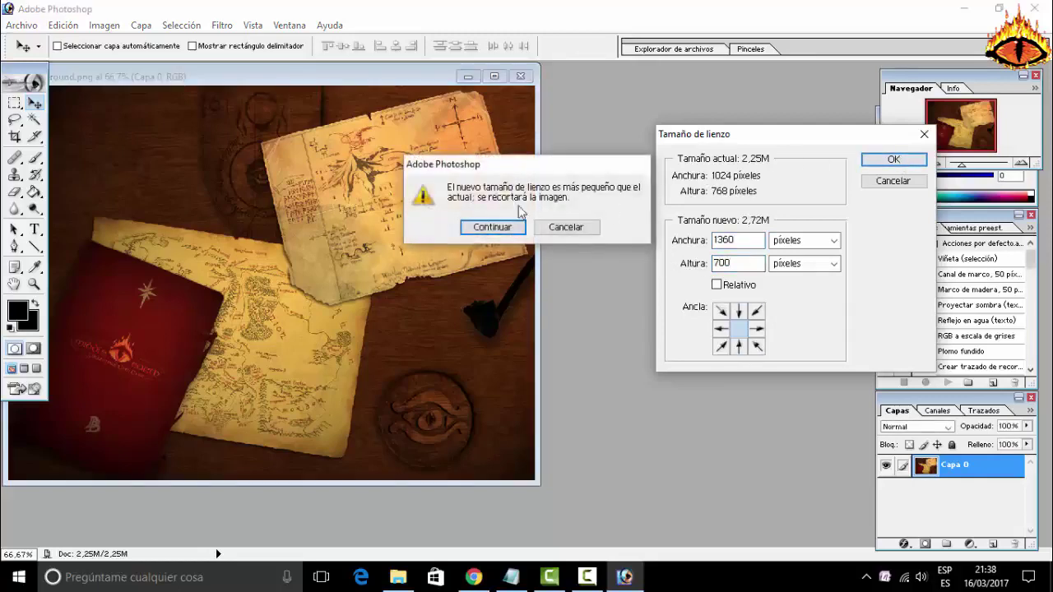
click(493, 228)
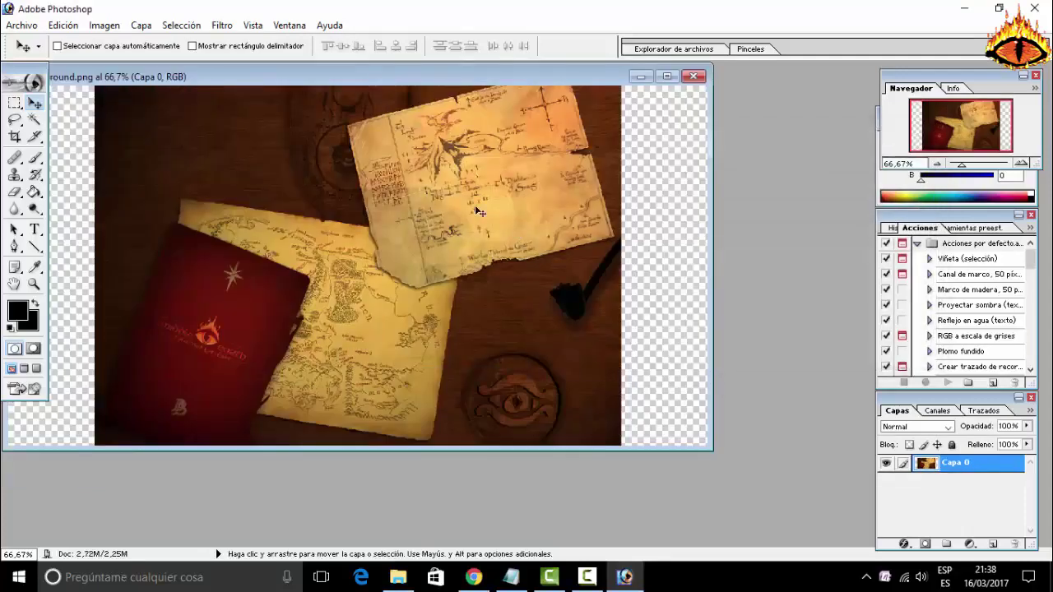
Stretch the layer with Free Transform to fill the whole canvas, about 132.8% wide and 91.1% high
click(62, 25)
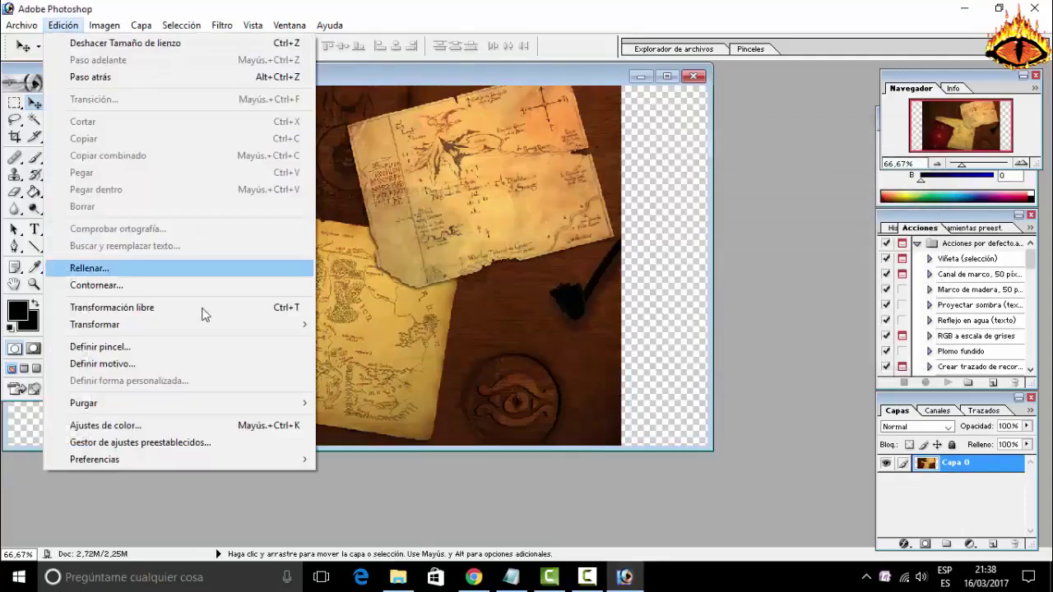
click(197, 307)
drag(217, 87, 325, 93)
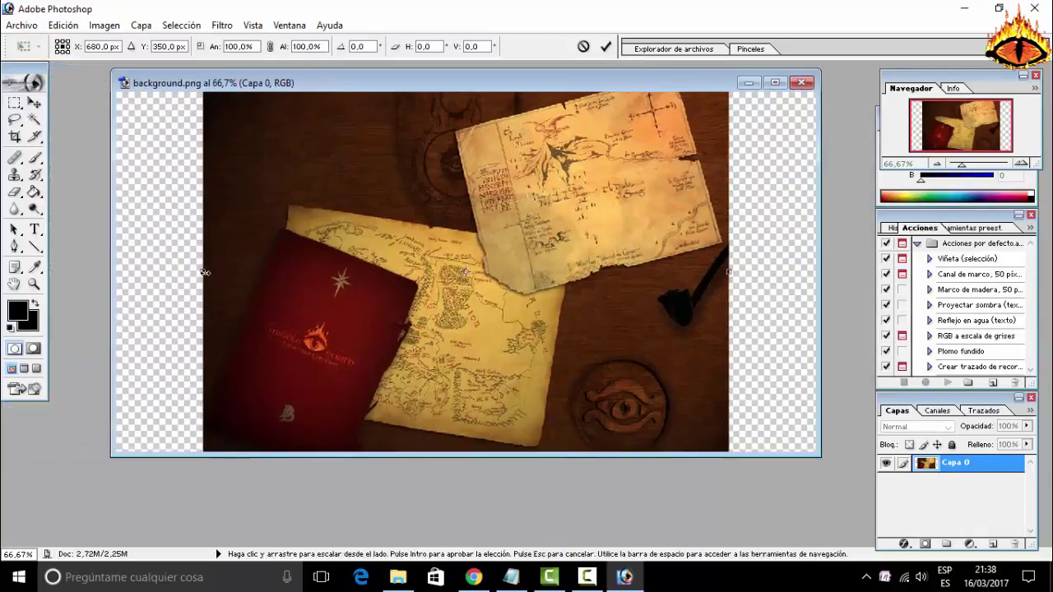
drag(255, 213, 272, 227)
drag(219, 104, 302, 209)
drag(406, 273, 221, 155)
drag(563, 395, 815, 453)
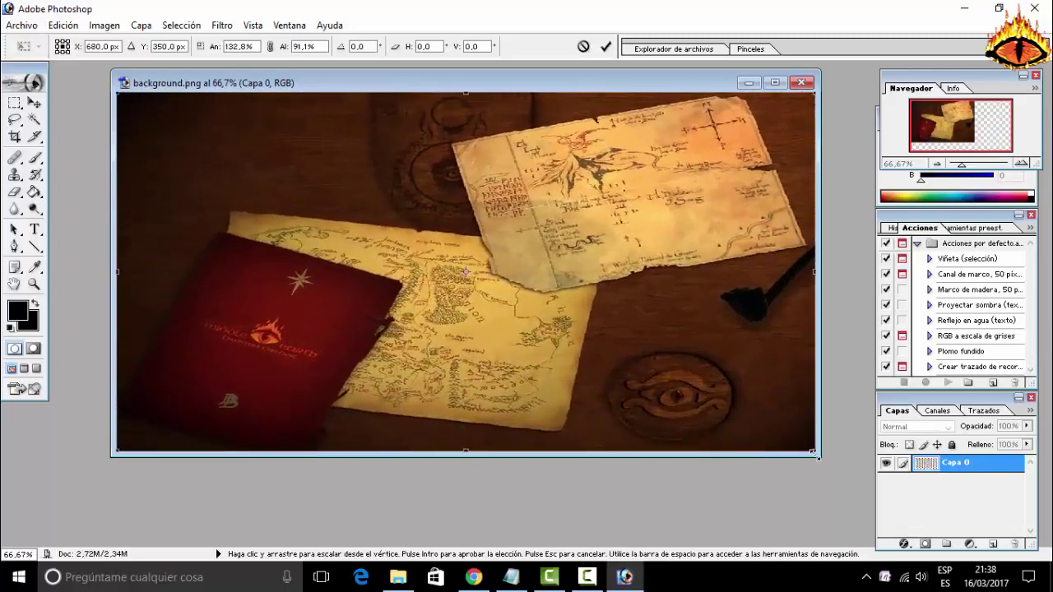
click(607, 47)
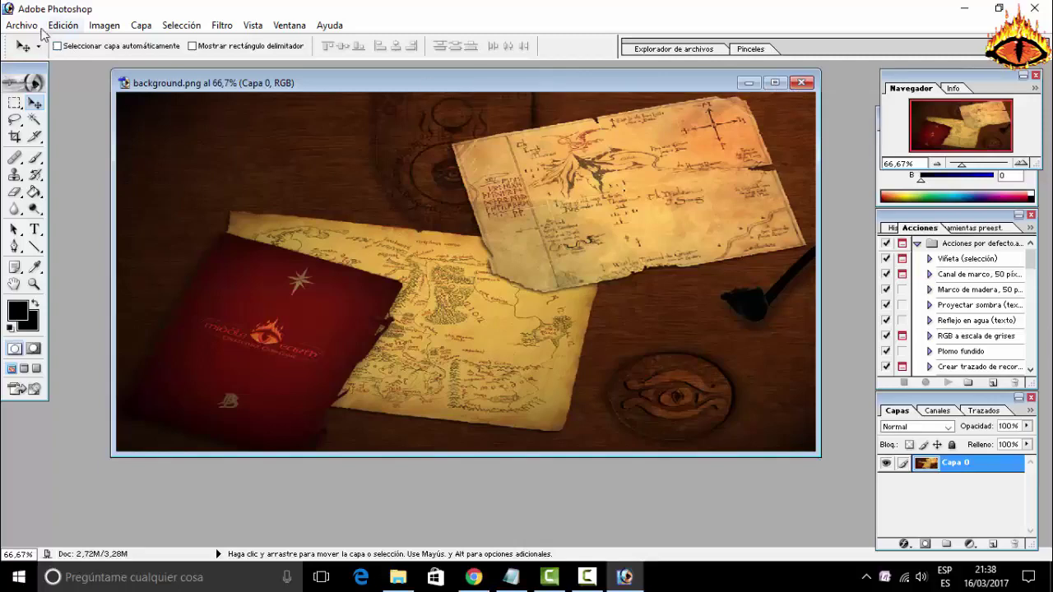
Save a PNG copy of the widened image as background2 in the Metw graphics folder
click(21, 24)
click(173, 167)
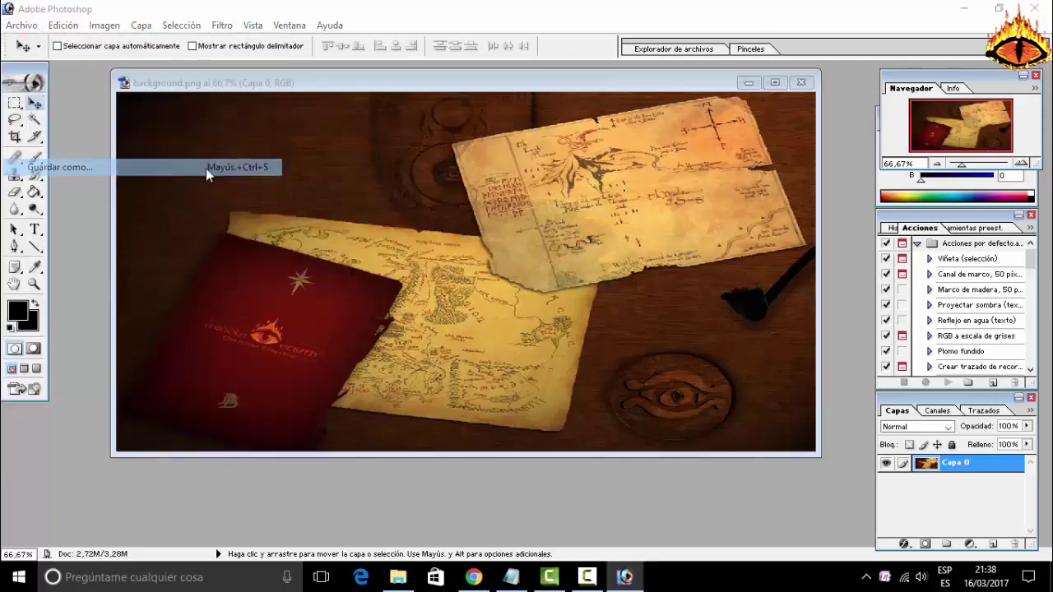
text(2)
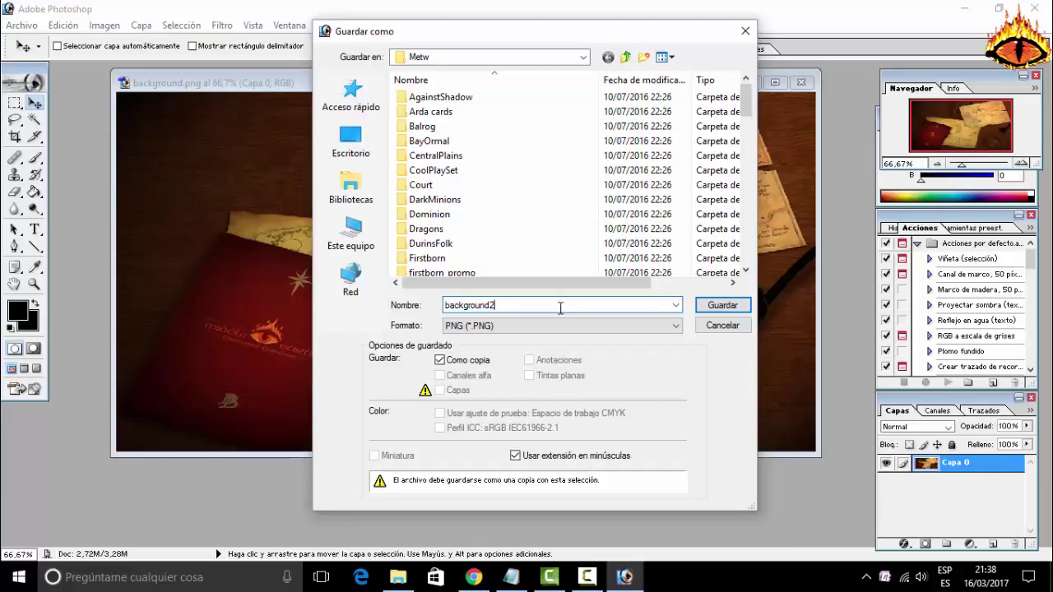
click(740, 305)
click(587, 277)
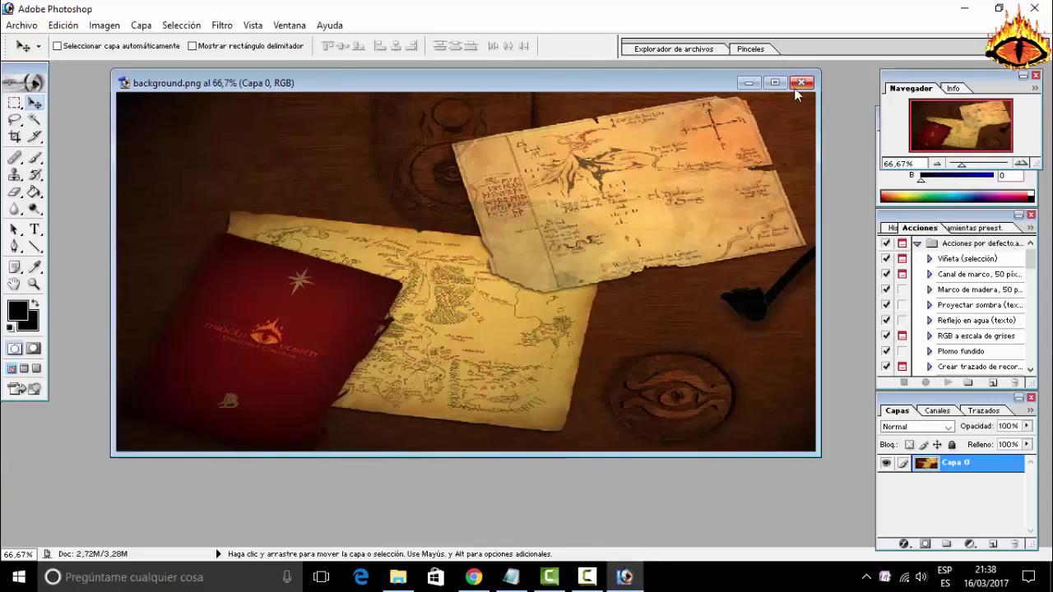
Close the background image without saving changes to the original and exit Photoshop
click(799, 84)
click(557, 227)
click(1040, 9)
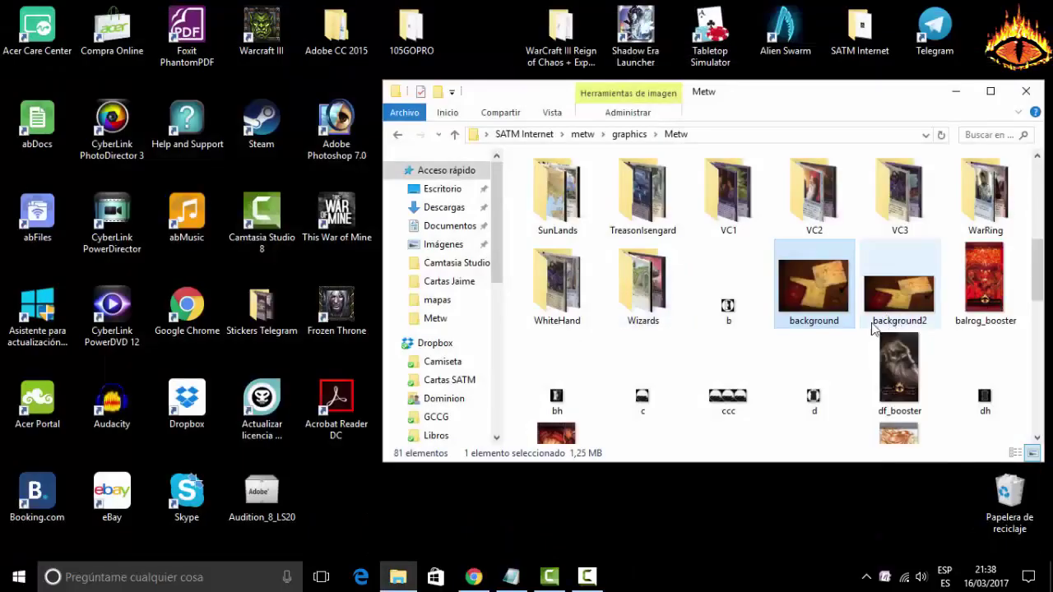
Rename the original background file in the Metw graphics folder as background_original
click(842, 323)
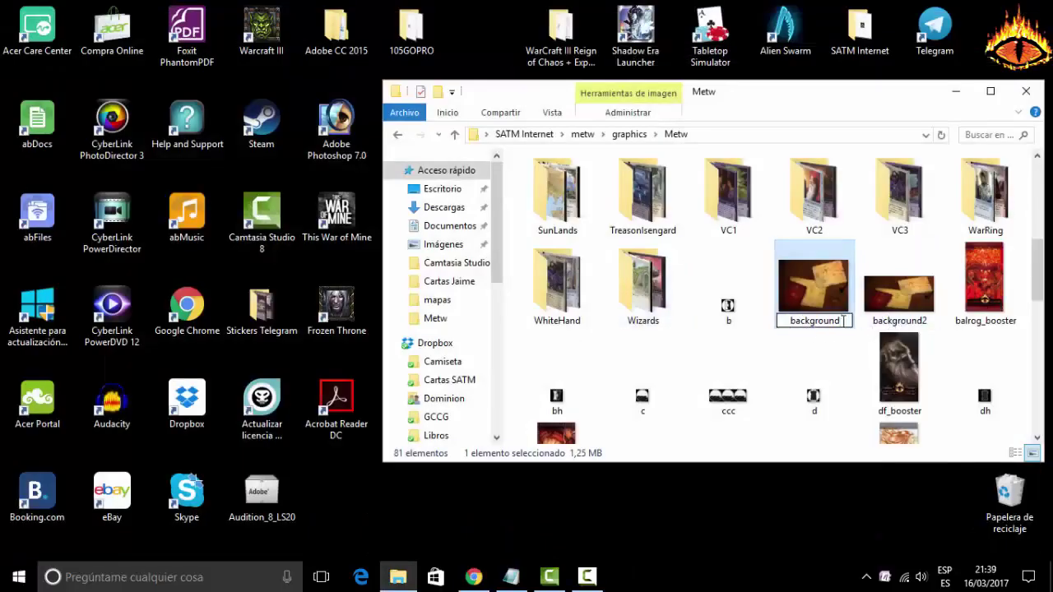
text(_original)
key(Return)
Rename the widened background2 file as background
click(894, 319)
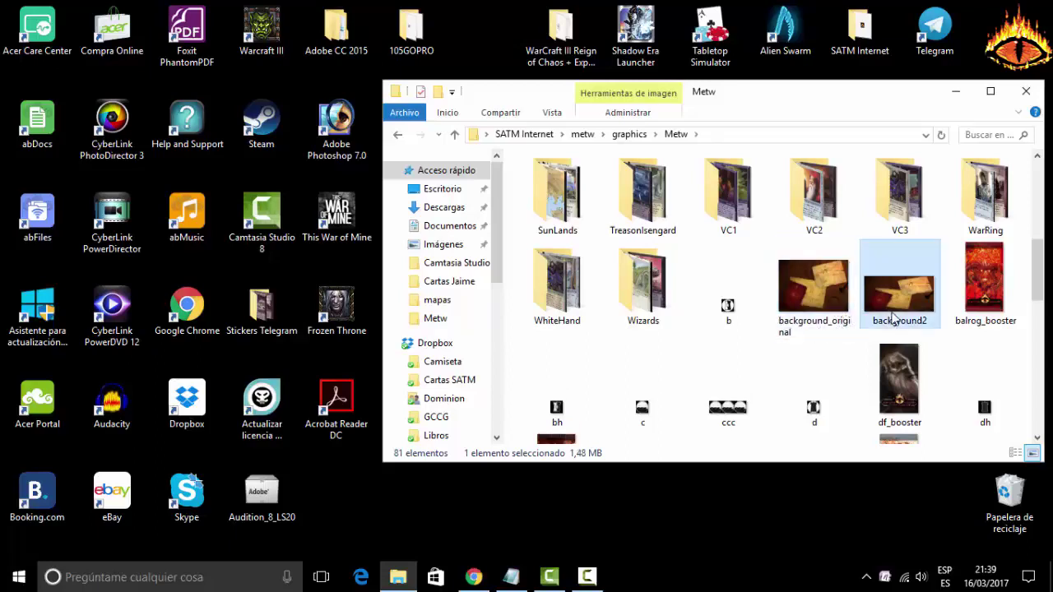
click(928, 325)
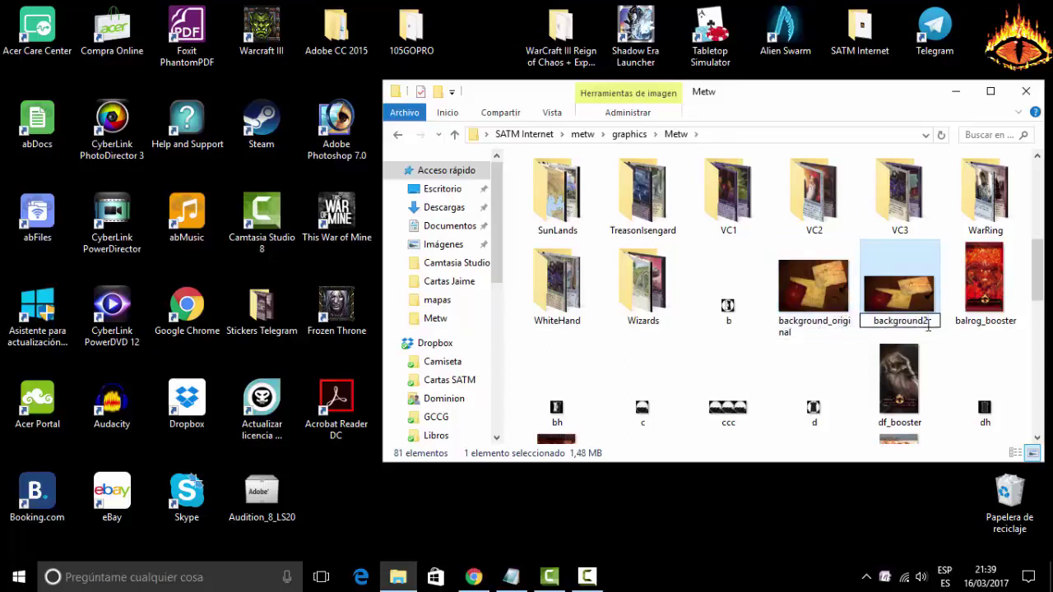
key(BackSpace)
key(Return)
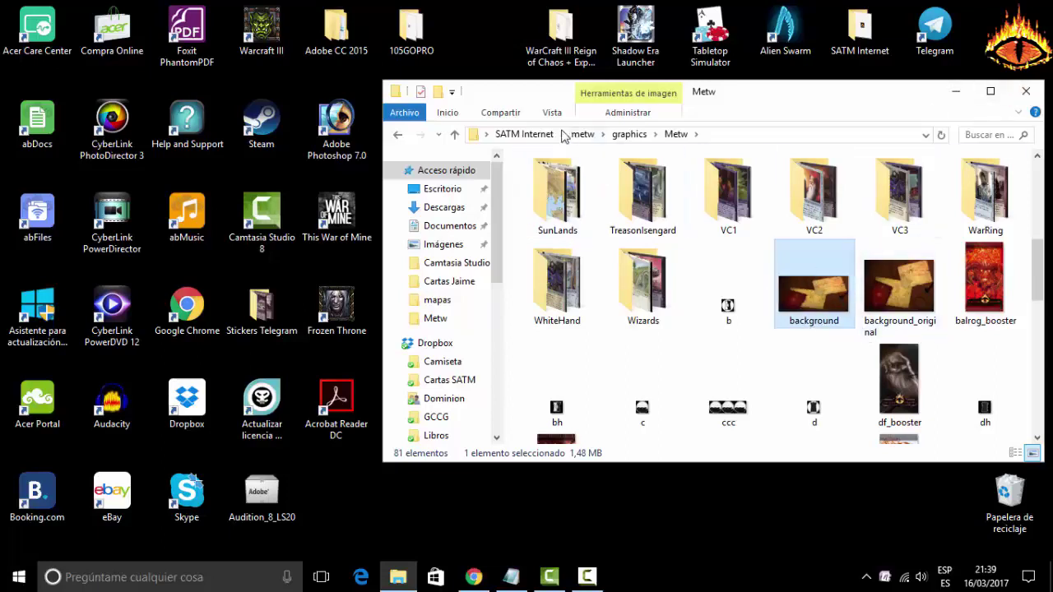
Launch the Metw game from the core folder of SATM Internet to check the new background, and close it
click(535, 134)
double_click(550, 214)
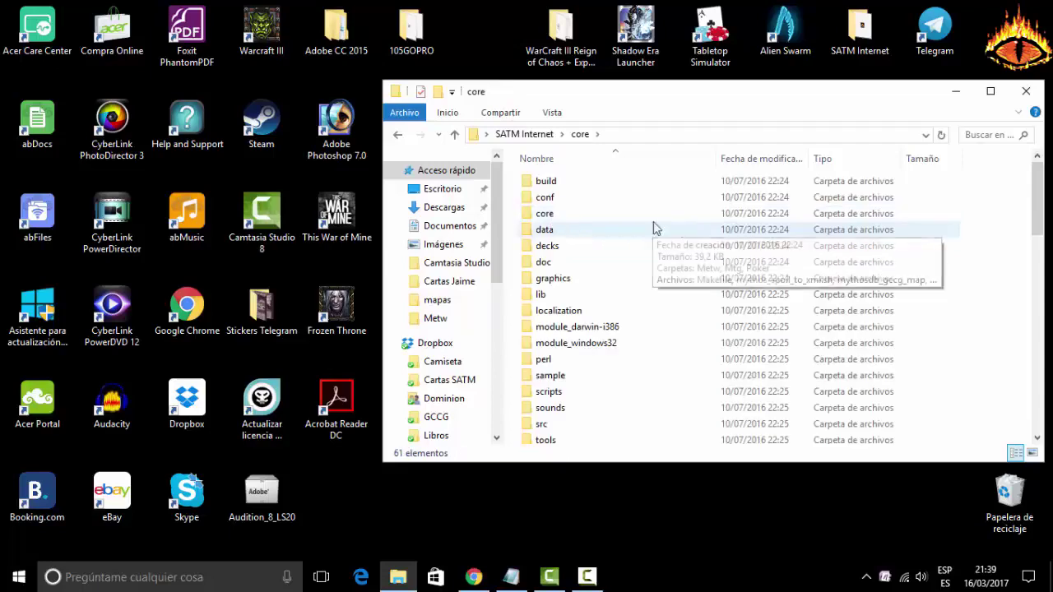
scroll(614, 296, down, 3)
scroll(614, 305, down, 6)
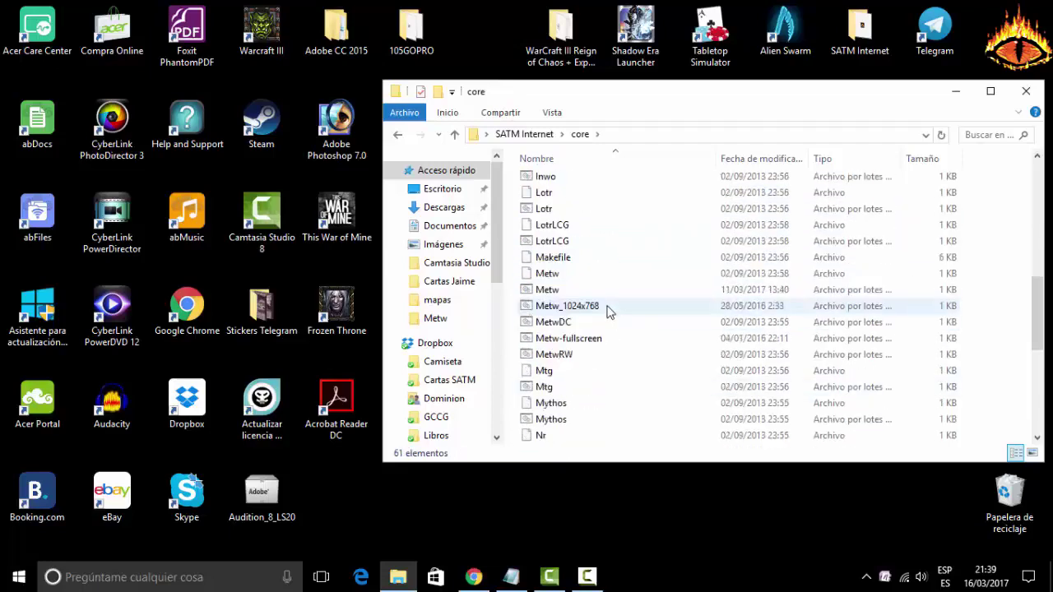
double_click(547, 284)
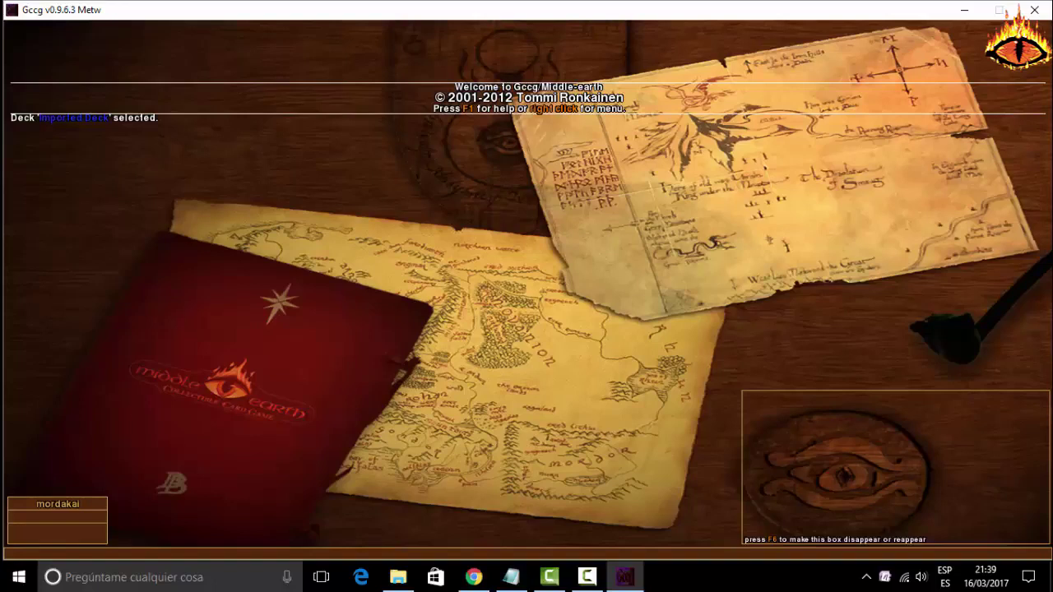
click(1034, 10)
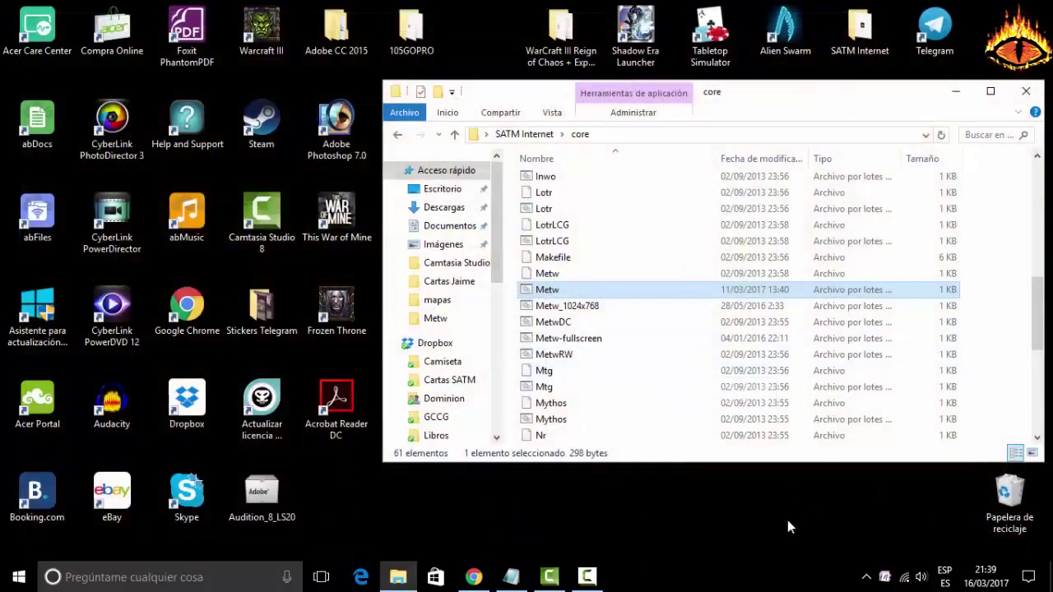